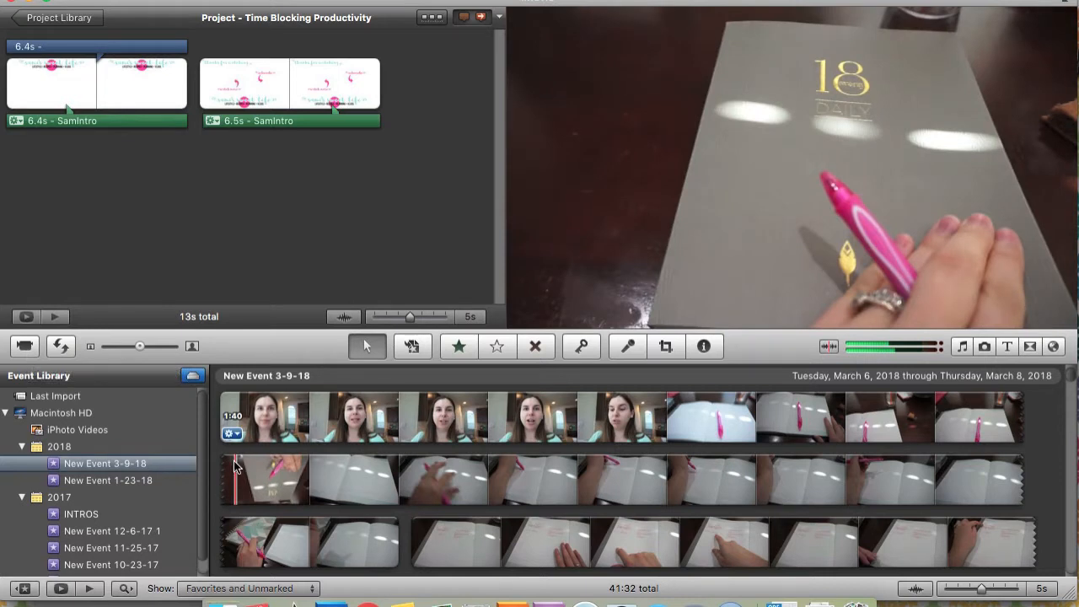
Duplicate the Vlog project in the Project Library
left_click(62, 18)
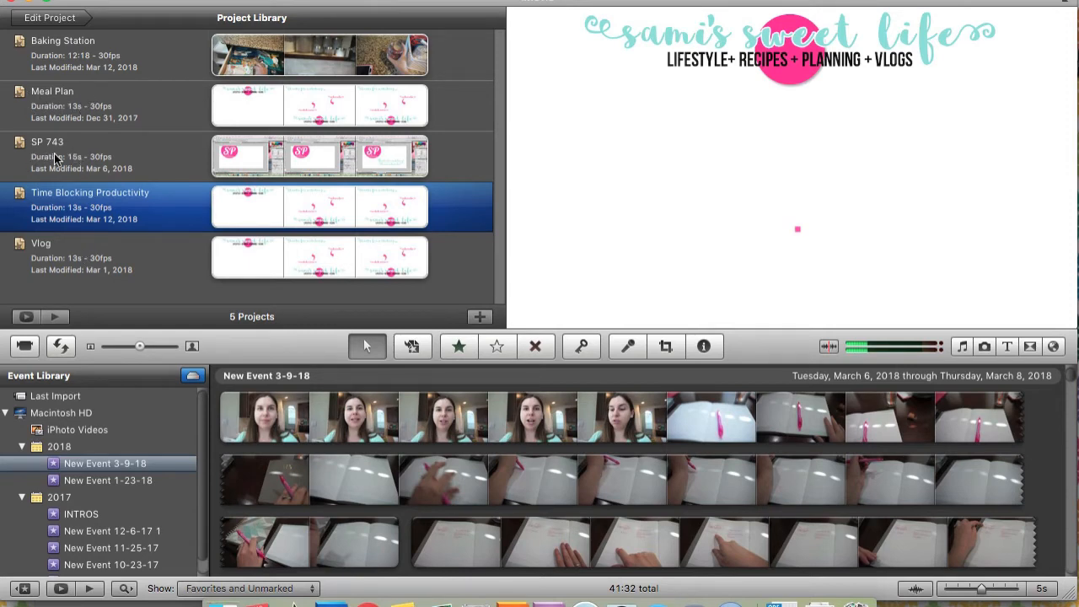
right_click(179, 267)
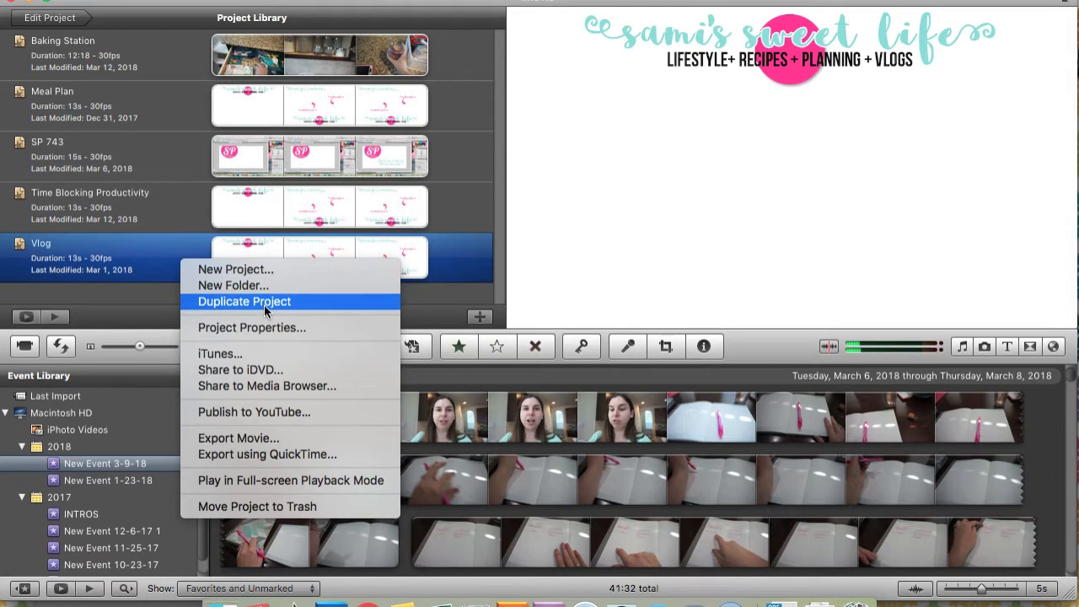
left_click(115, 297)
right_click(169, 251)
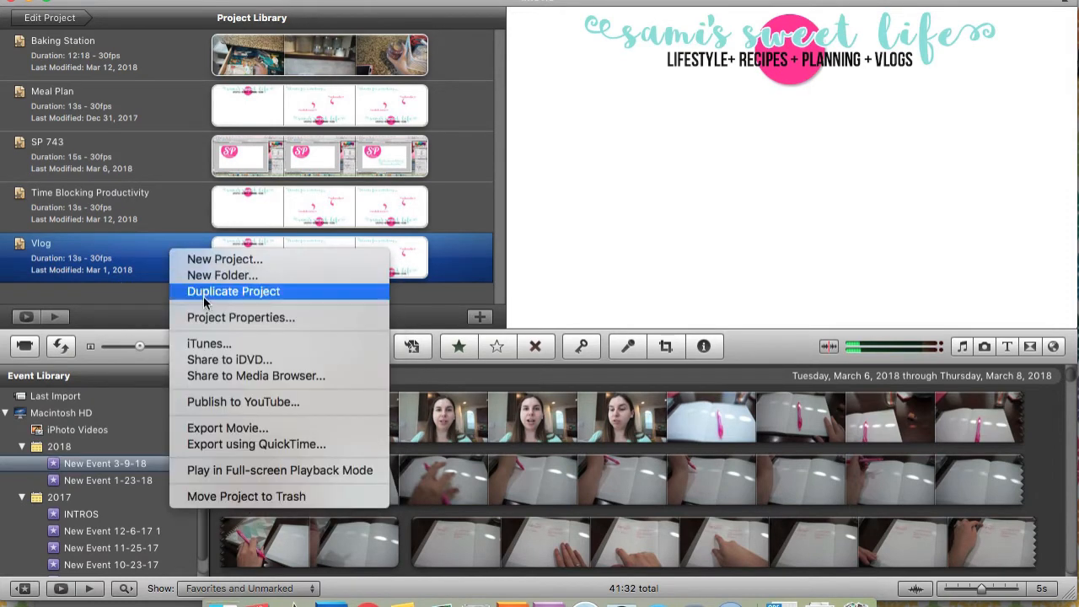
left_click(204, 295)
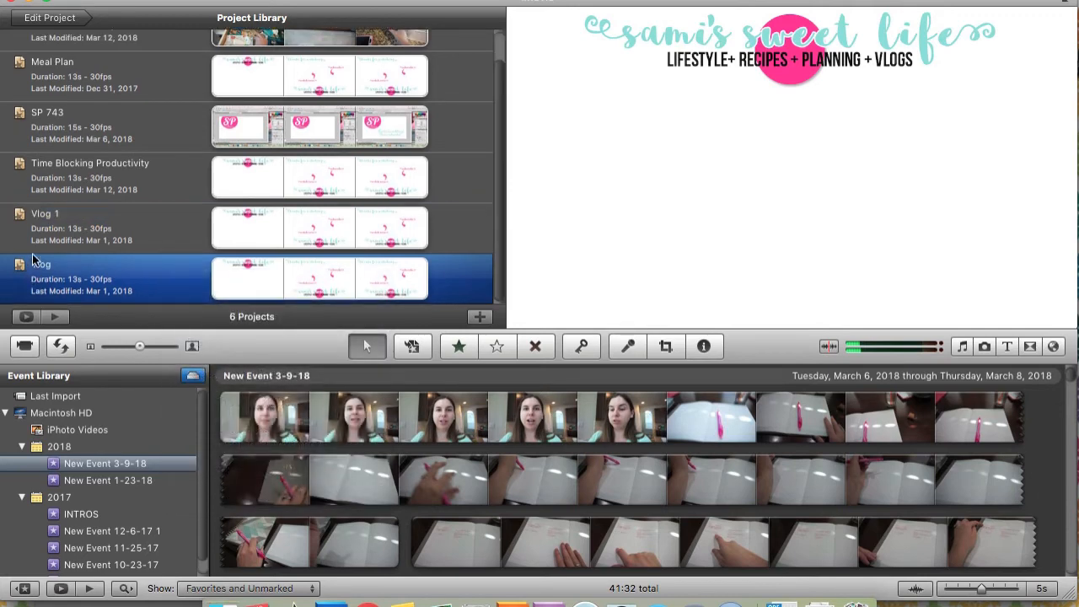
Open the name of the duplicated Vlog 1 project for editing
left_click(63, 217)
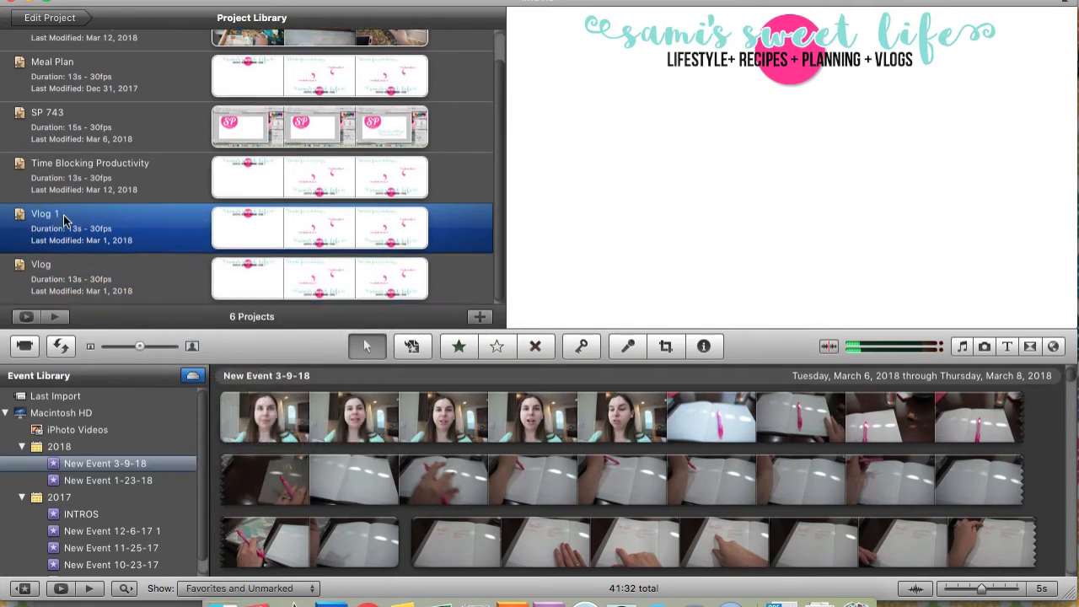
left_click(63, 215)
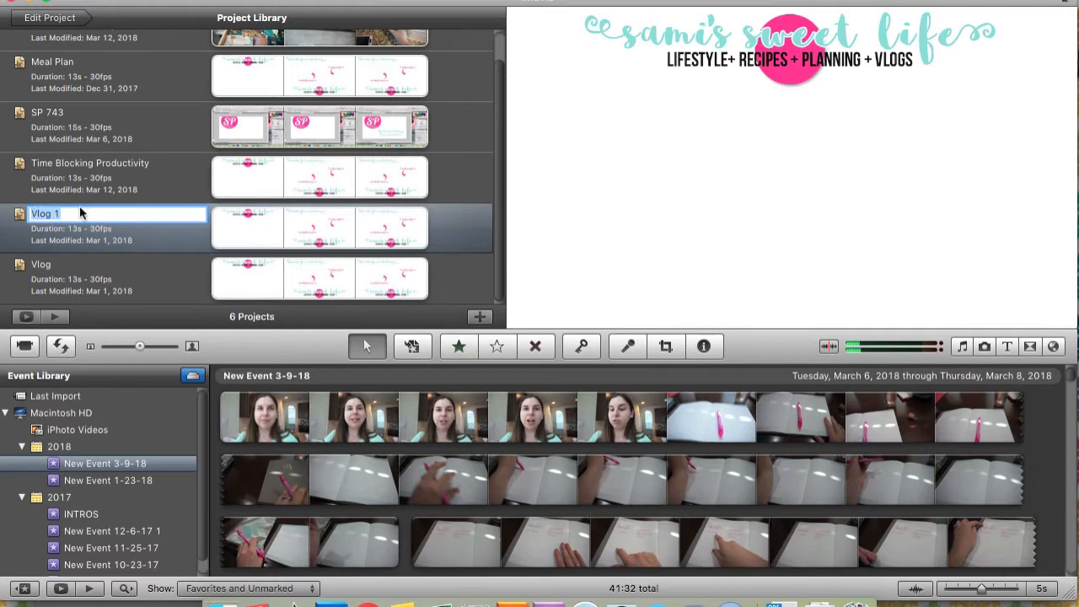
key("Return")
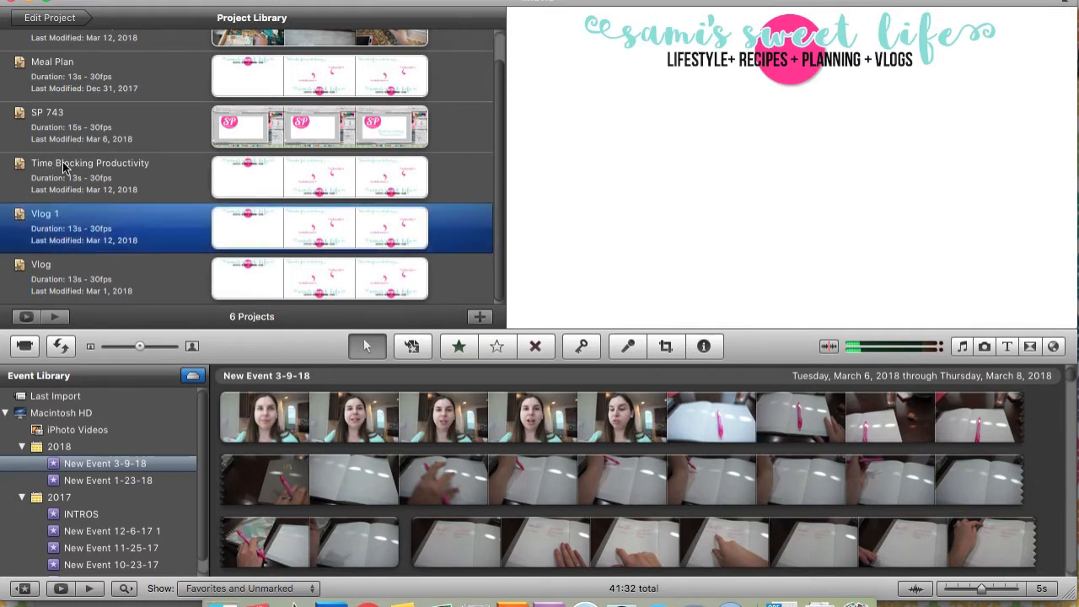
left_click(63, 163)
left_click(54, 215)
left_click(55, 214)
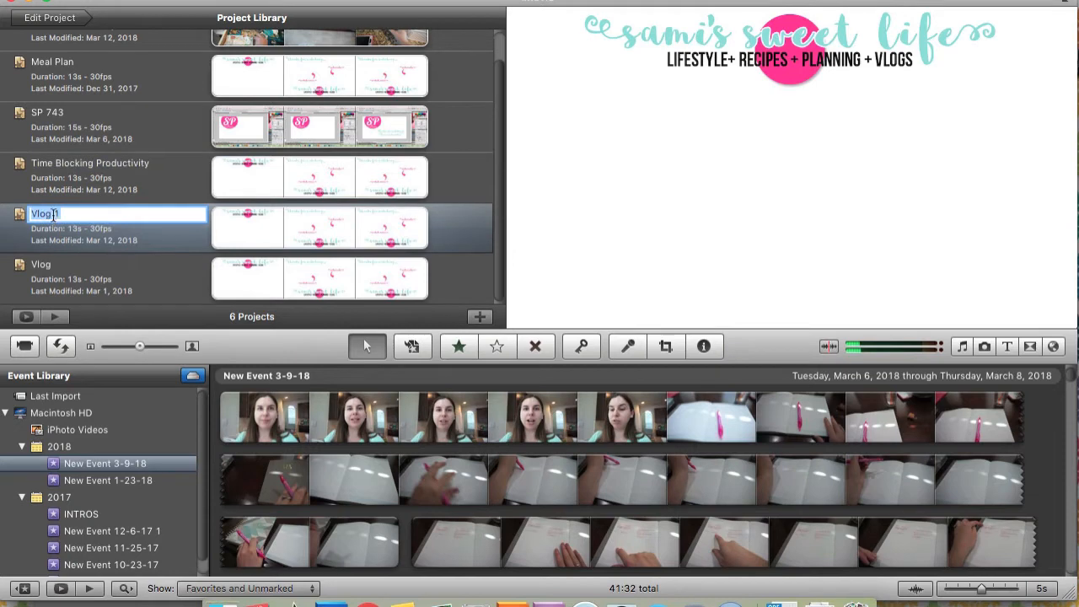
scroll(53, 216, "up", 1)
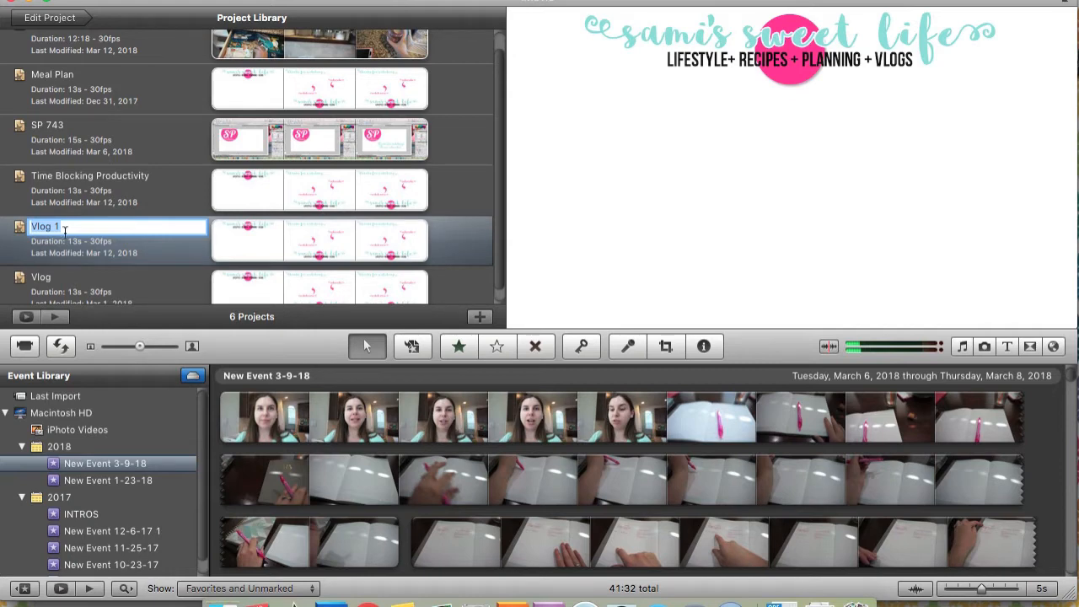
left_click(170, 298)
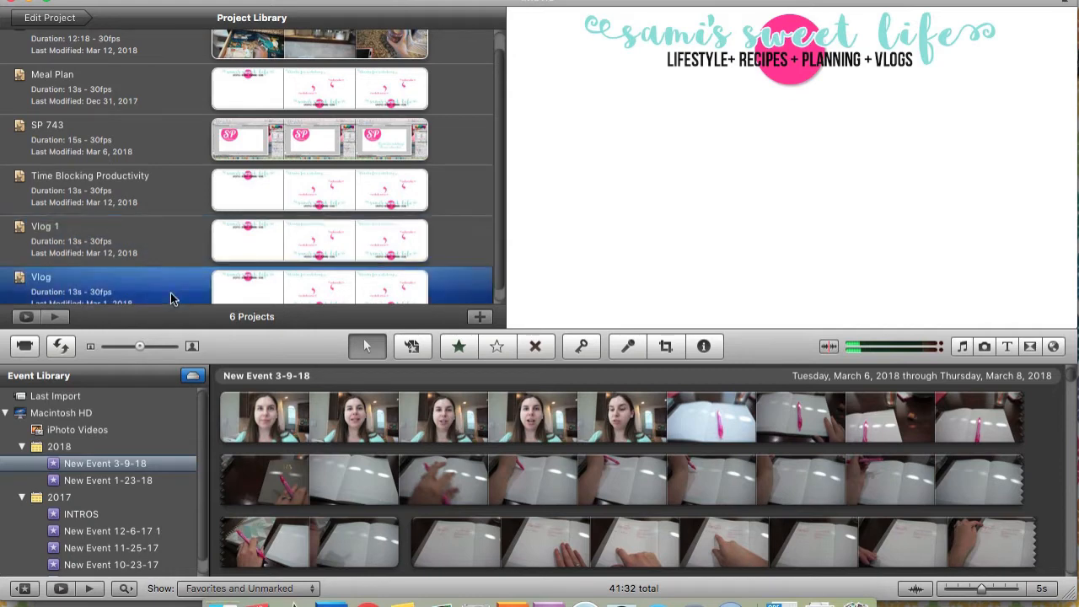
Open the Time Blocking Productivity project for editing
scroll(137, 271, "up", 2)
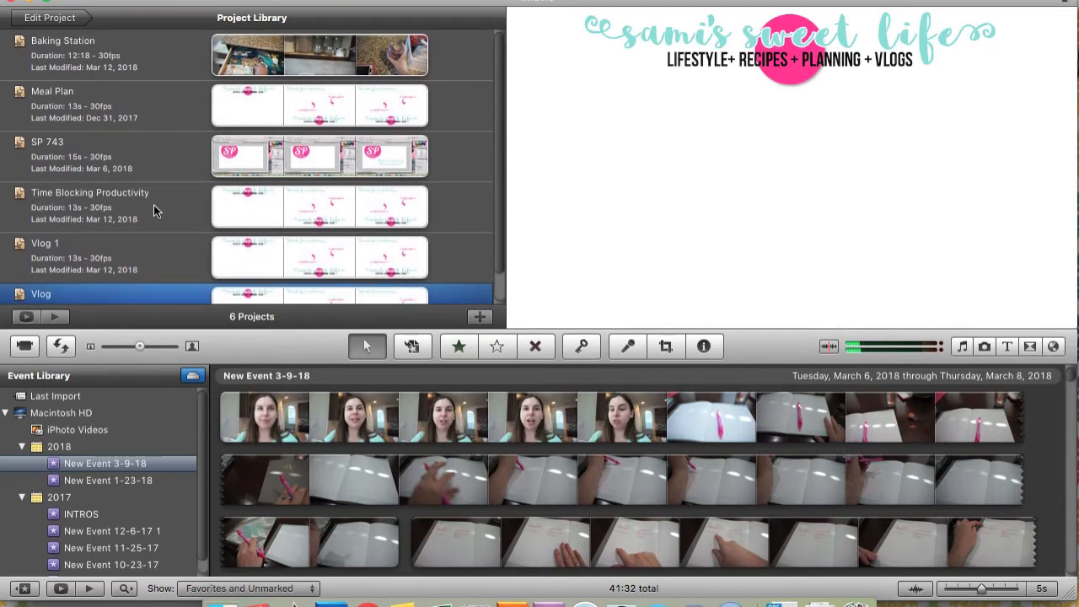
left_click(193, 226)
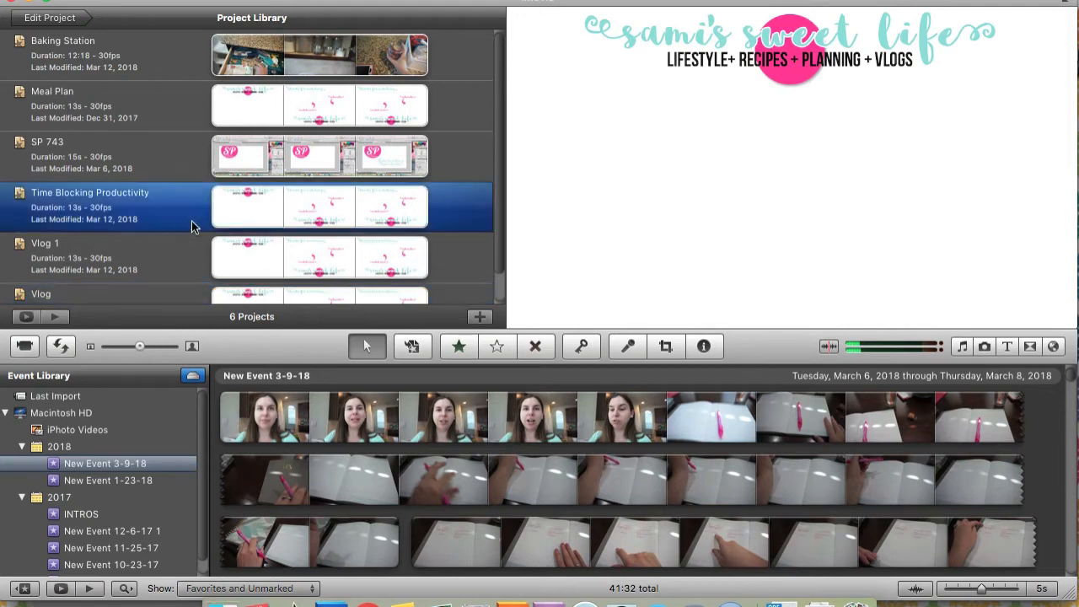
double_click(178, 215)
left_click(52, 21)
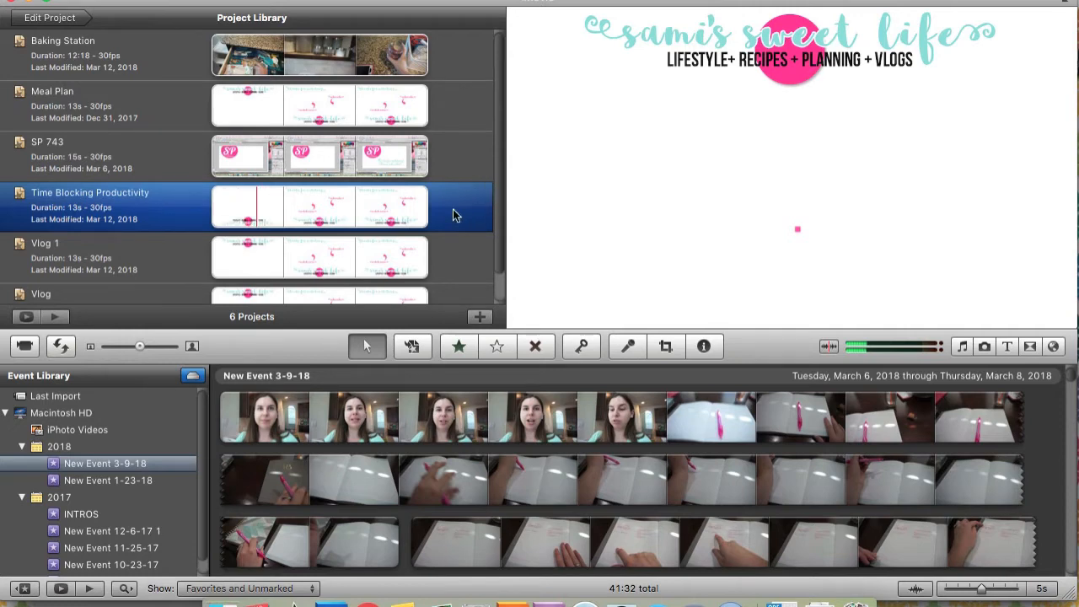
double_click(172, 216)
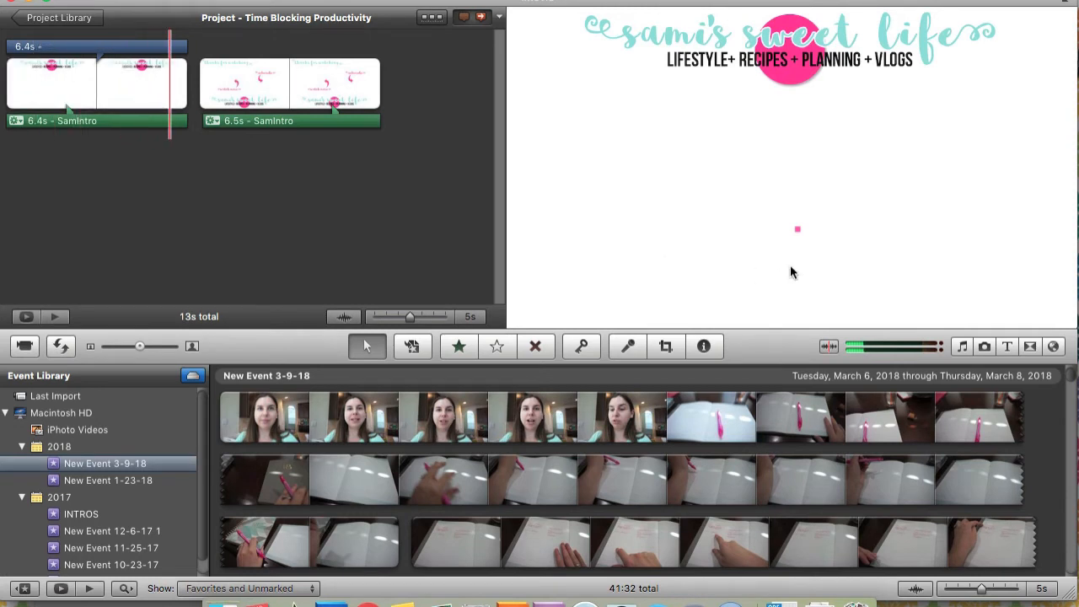
Replace the placeholder title text on the intro clip with "TIME BLOCKING"
left_click(798, 233)
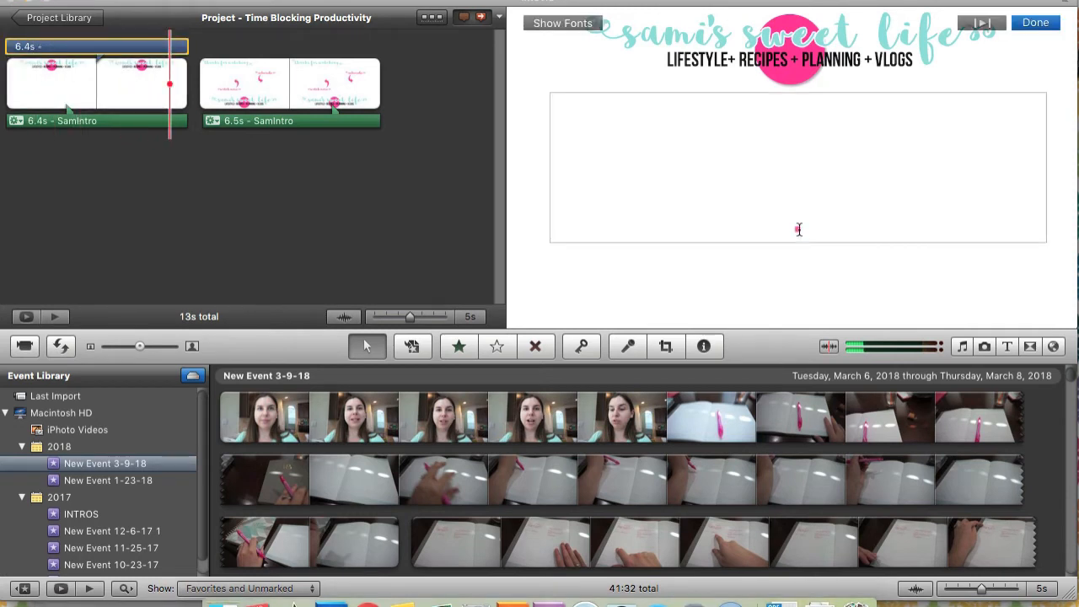
double_click(799, 229)
left_click(790, 231)
left_click_drag(793, 233, 800, 233)
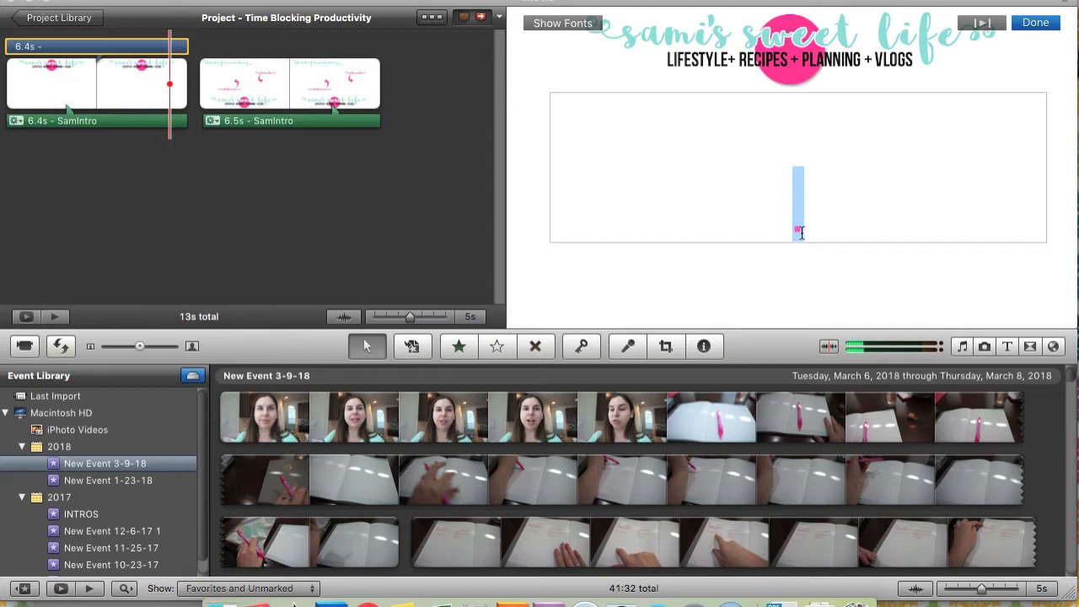
type("TIM")
key("BackSpace")
key("BackSpace")
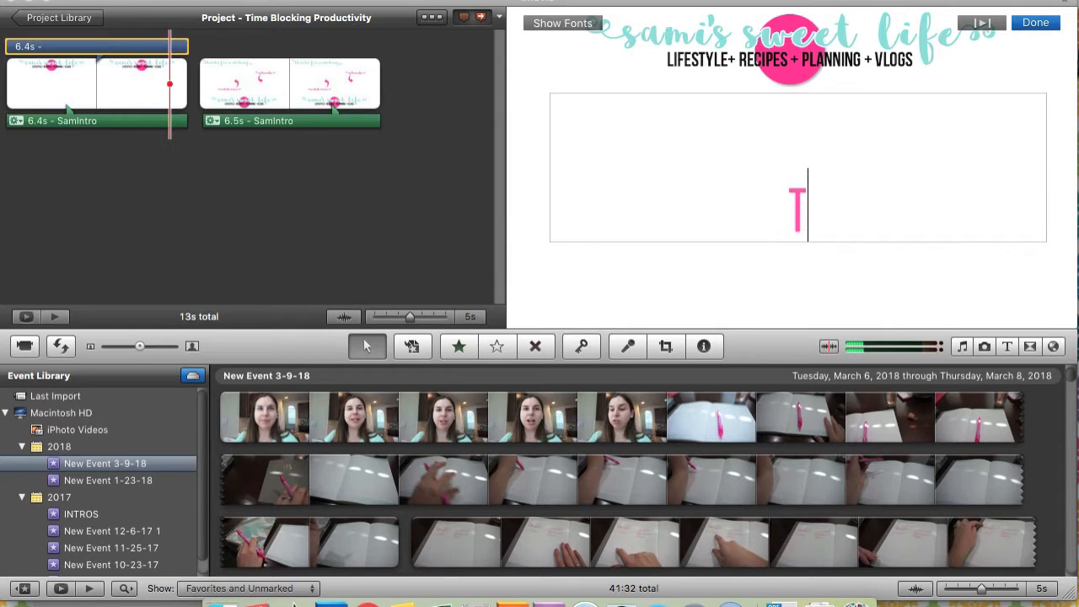
type("IME")
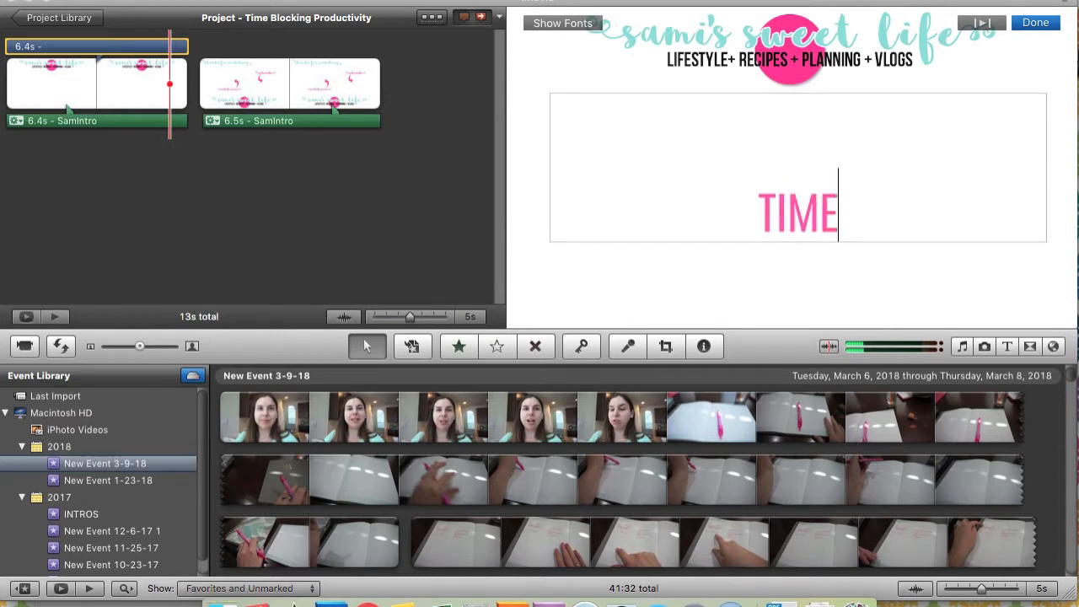
type(" BLOCKING")
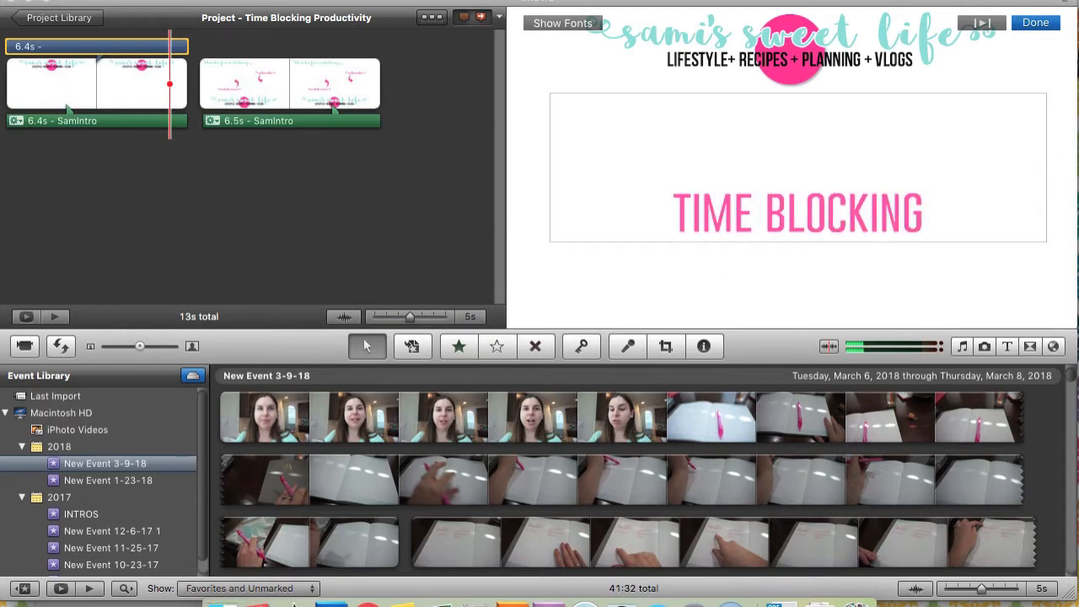
left_click(1035, 26)
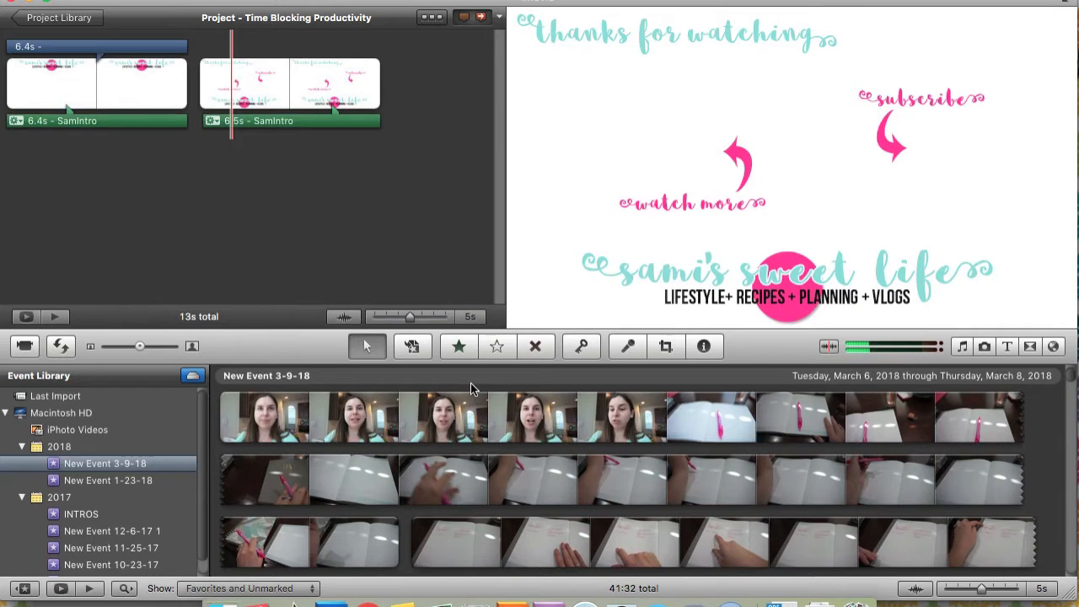
left_click(230, 433)
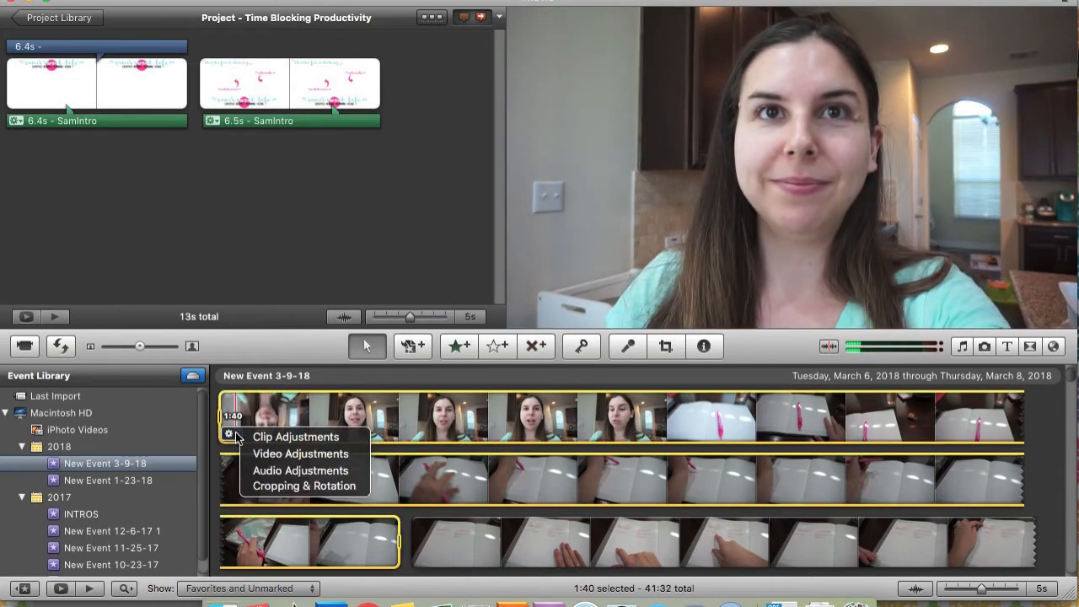
left_click(439, 419)
scroll(438, 419, "down", 5)
scroll(438, 414, "down", 5)
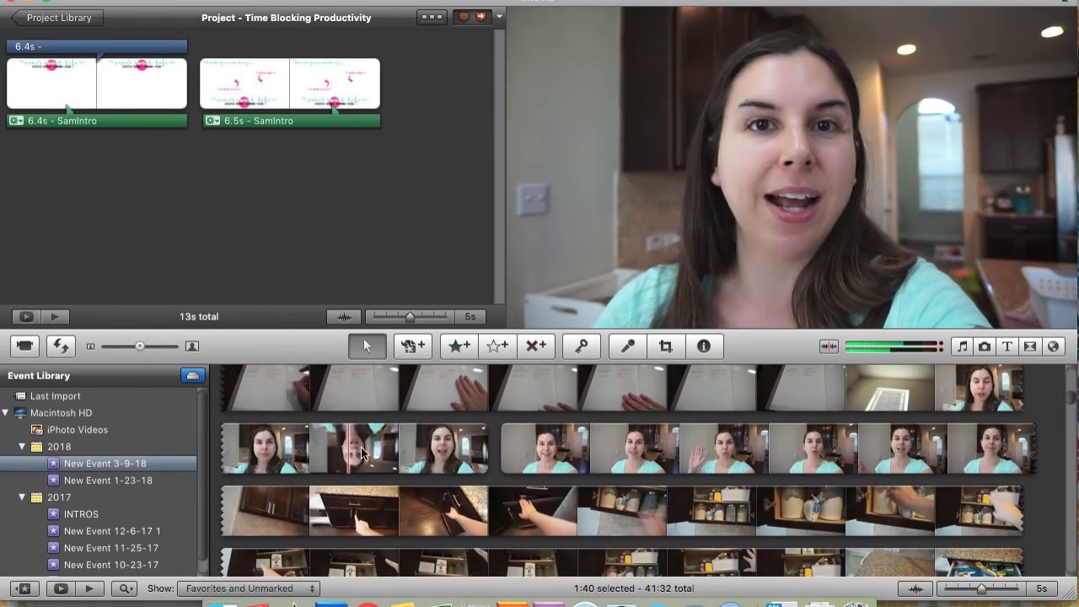
scroll(387, 451, "up", 10)
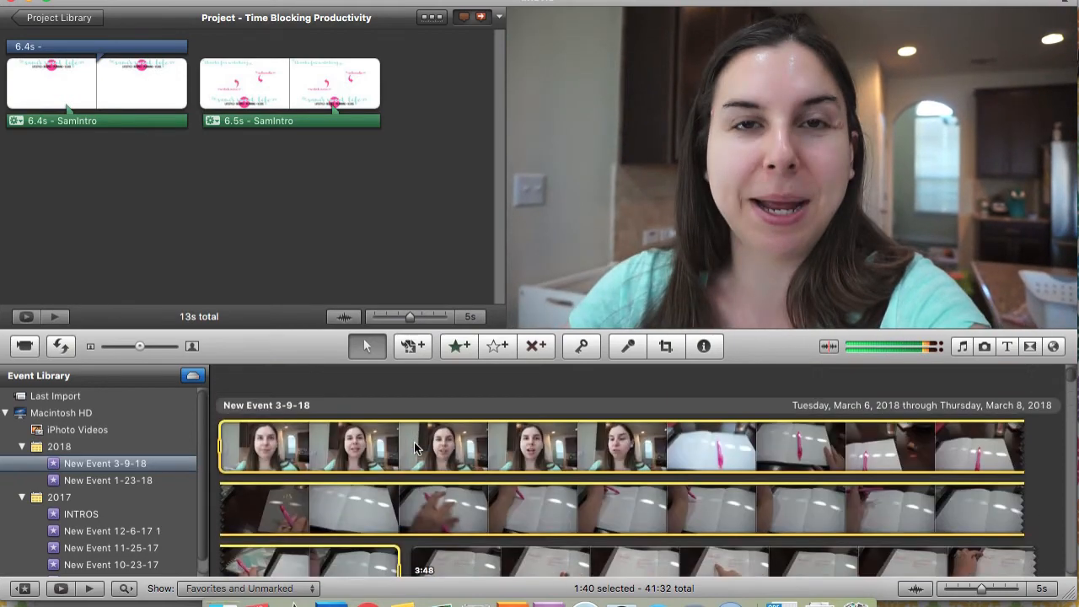
left_click(1045, 445)
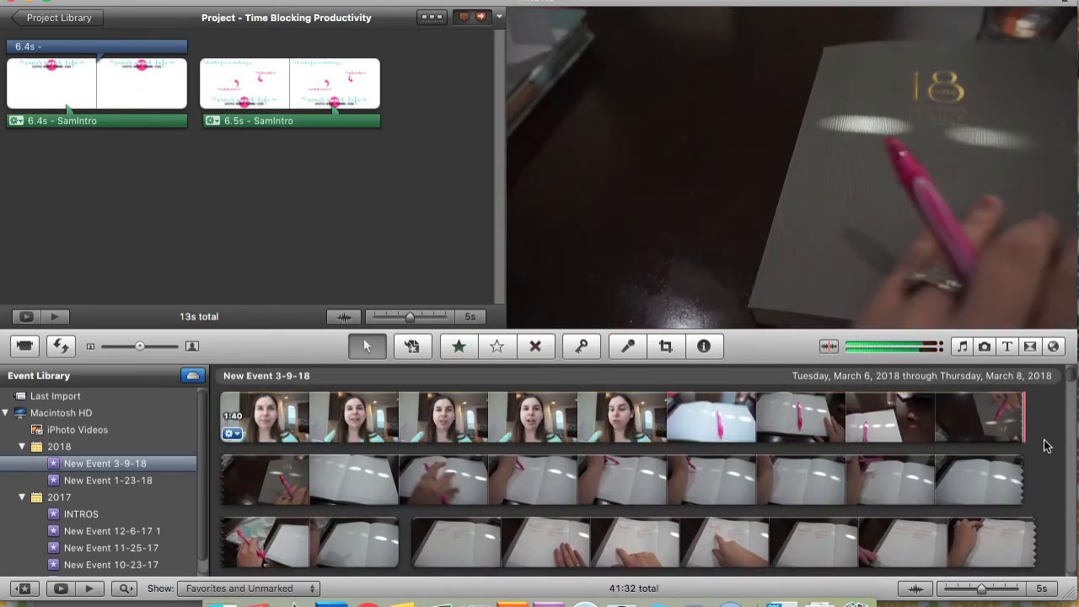
Select the first two clips of New Event 3-9-18 in full and insert them between the project's intro and outro clips
left_click(229, 434)
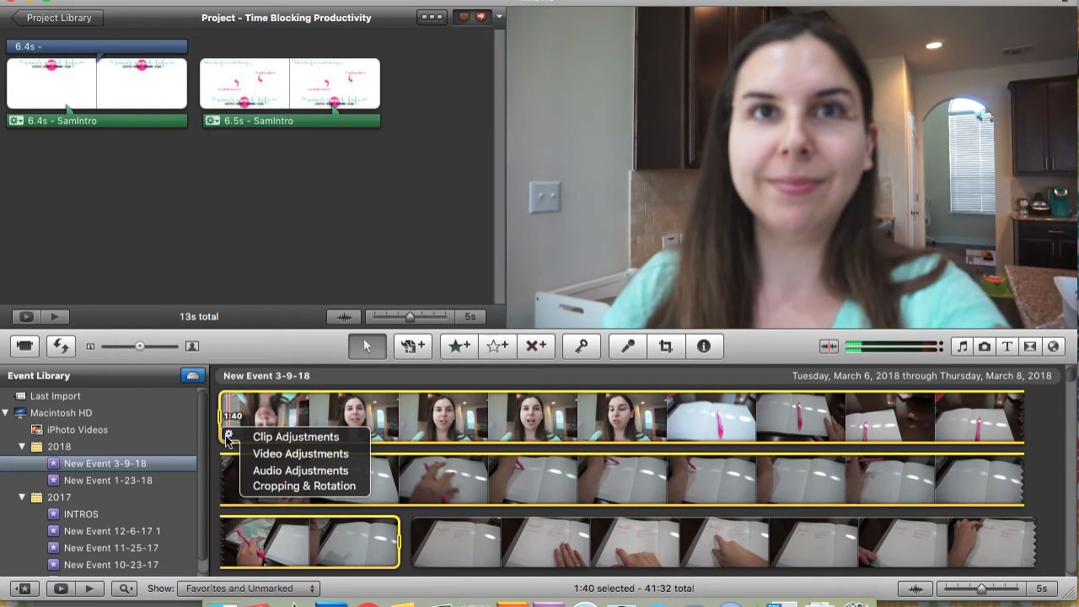
left_click(226, 440)
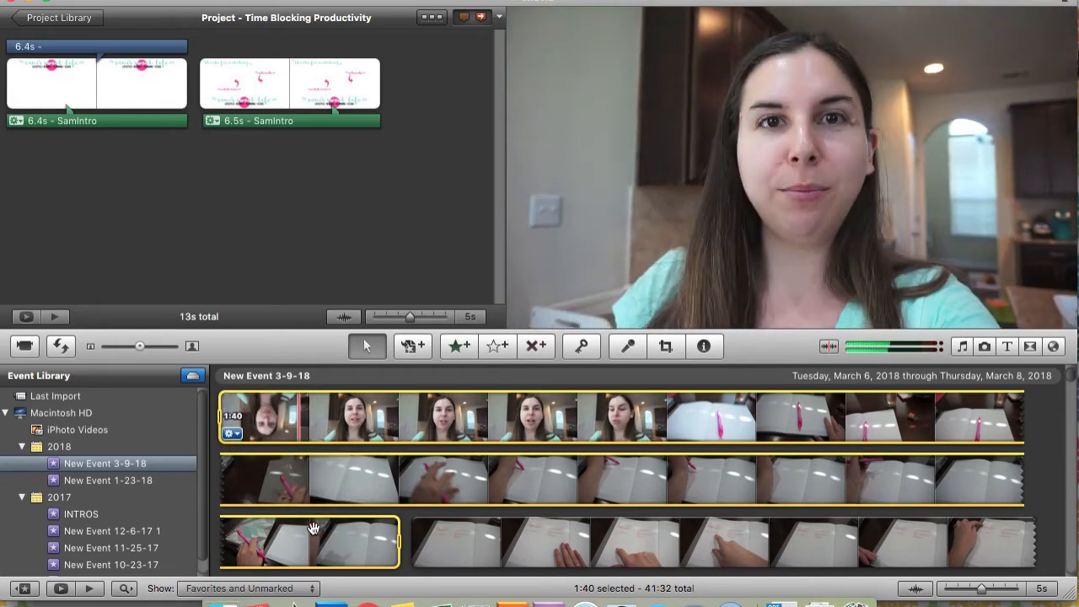
scroll(513, 467, "down", 5)
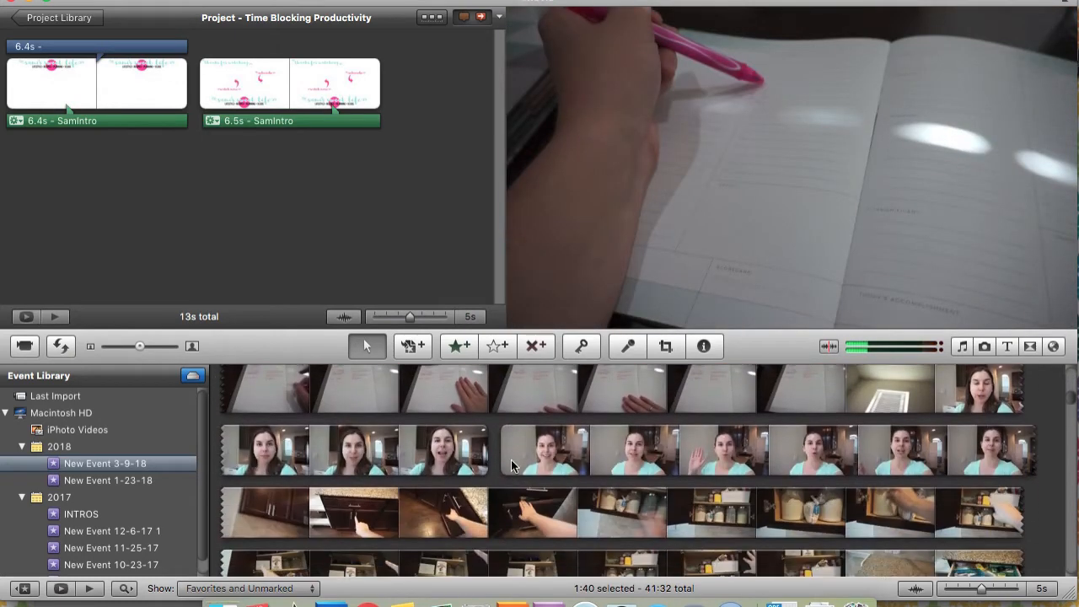
scroll(512, 466, "down", 1)
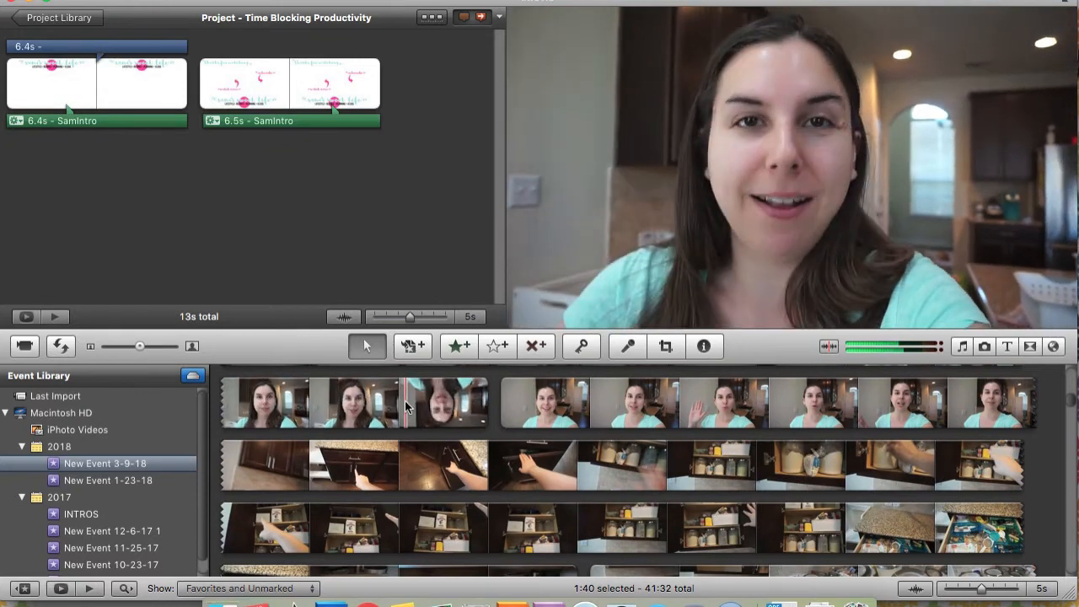
left_click(405, 408, "shift")
scroll(405, 407, "up", 7)
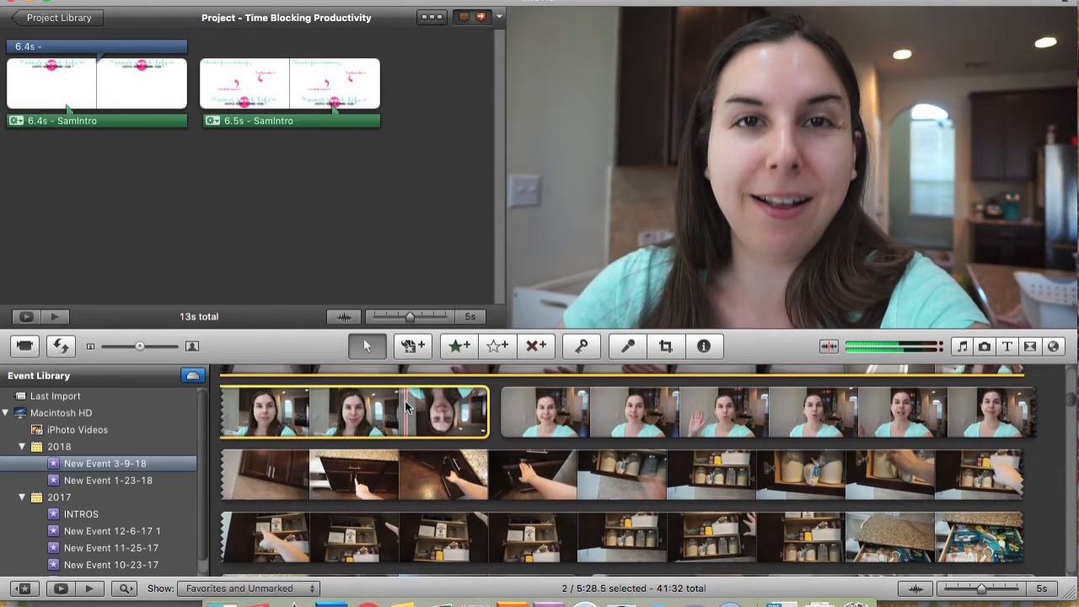
scroll(404, 407, "up", 2)
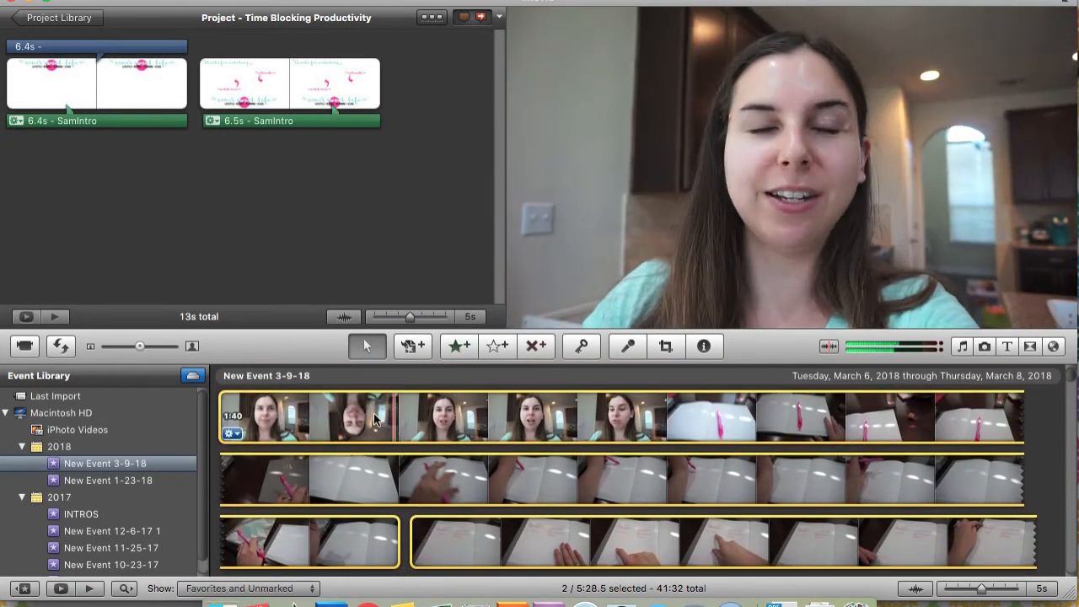
left_click_drag(377, 419, 196, 91)
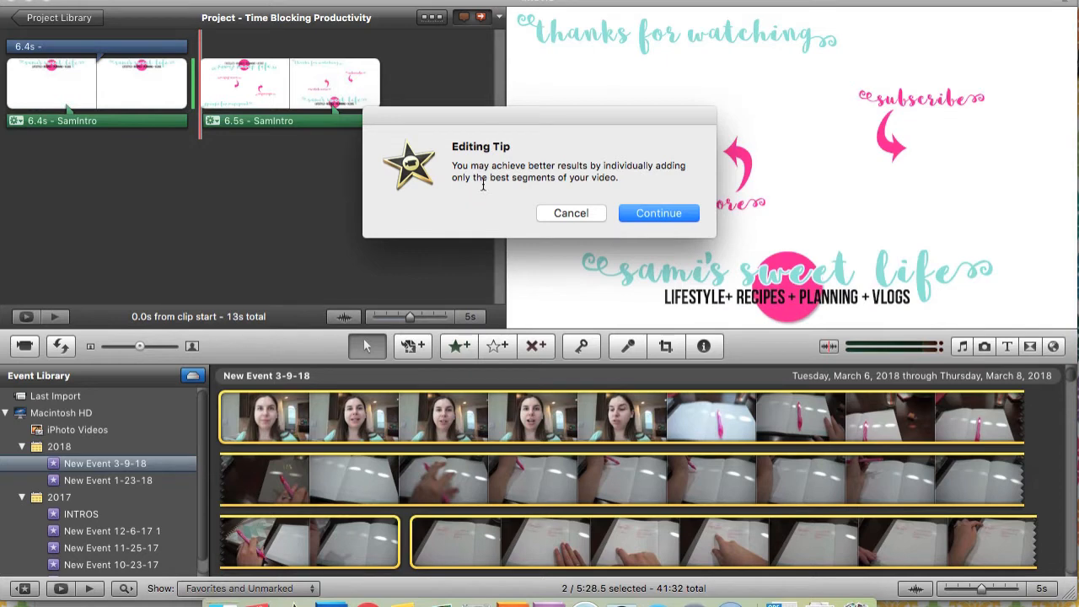
left_click(651, 208)
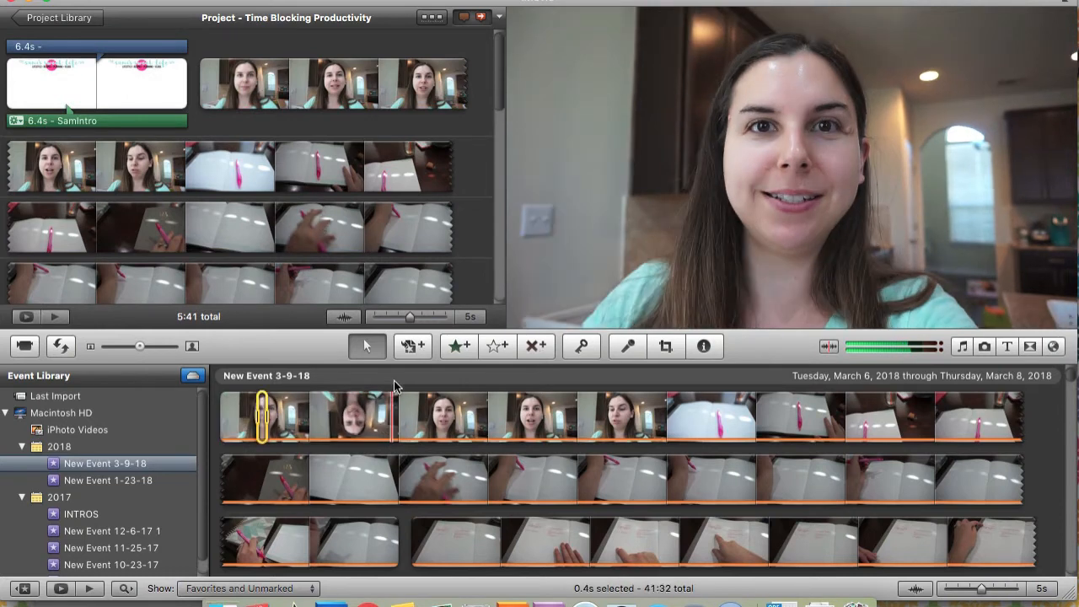
Insert two short segments of the first event clip, about 2.2 s and 1.0 s long, one after the other following the intro clip
left_click(394, 380)
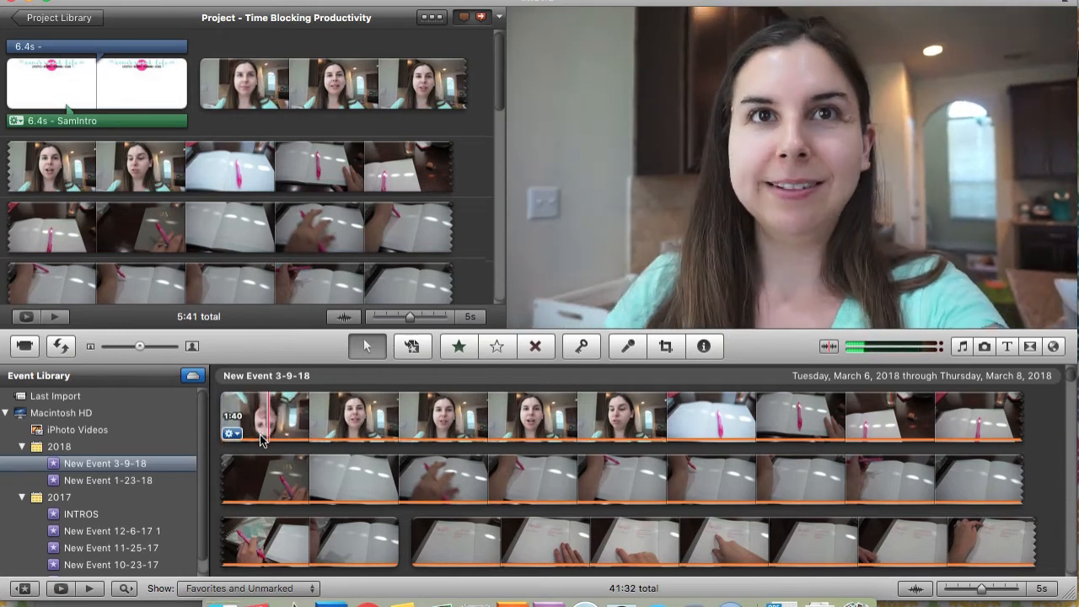
left_click_drag(257, 418, 201, 110)
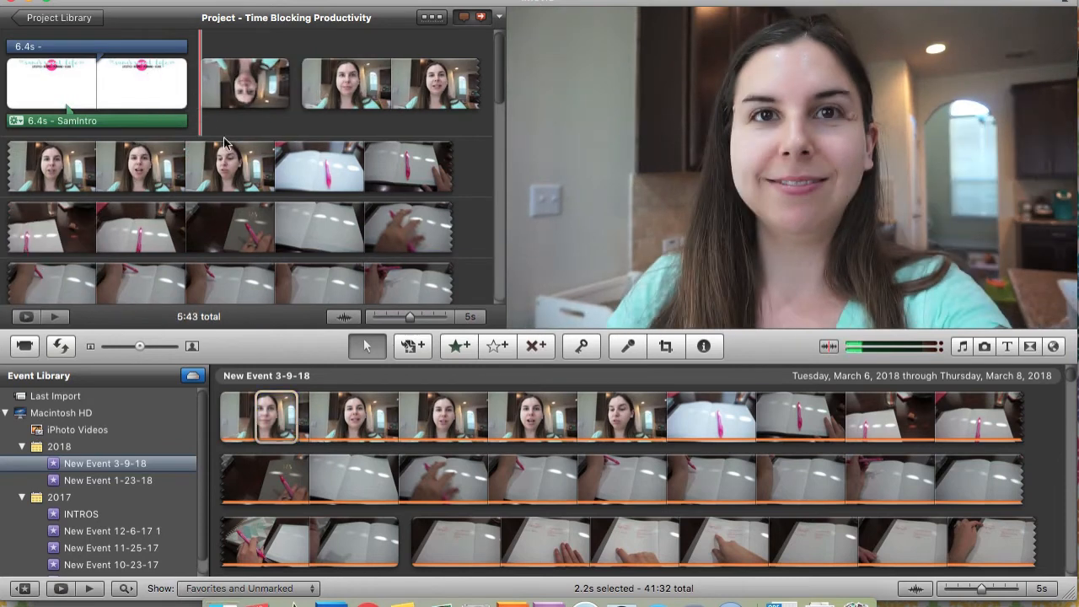
left_click(338, 424)
mouse_move(355, 422)
left_mouse_down()
mouse_move(314, 279)
mouse_move(299, 96)
left_mouse_up()
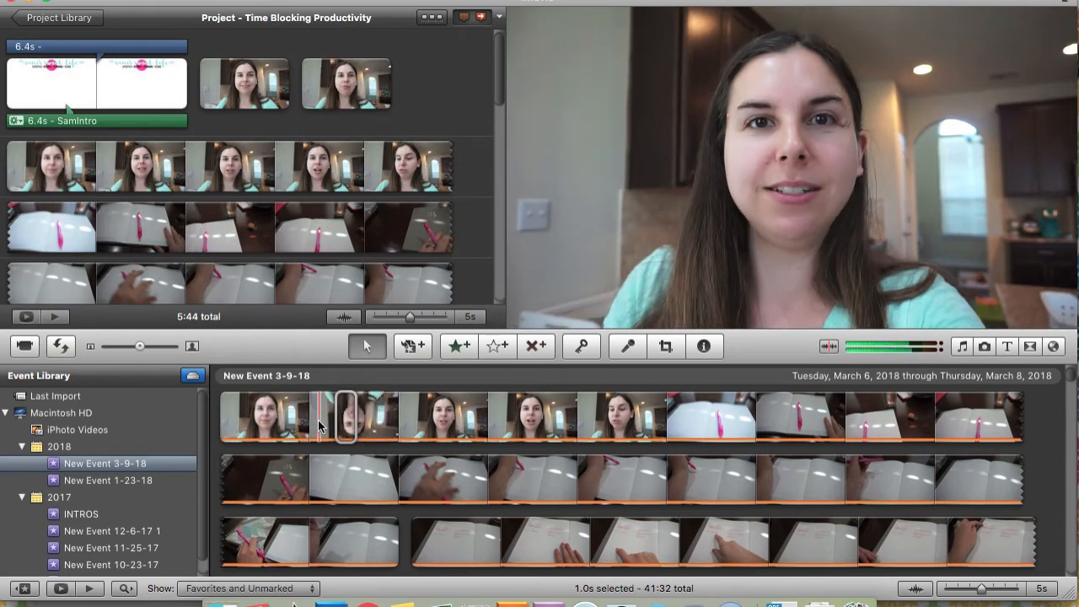
Delete the two short event segments that follow the intro clip in the project
left_click(271, 97)
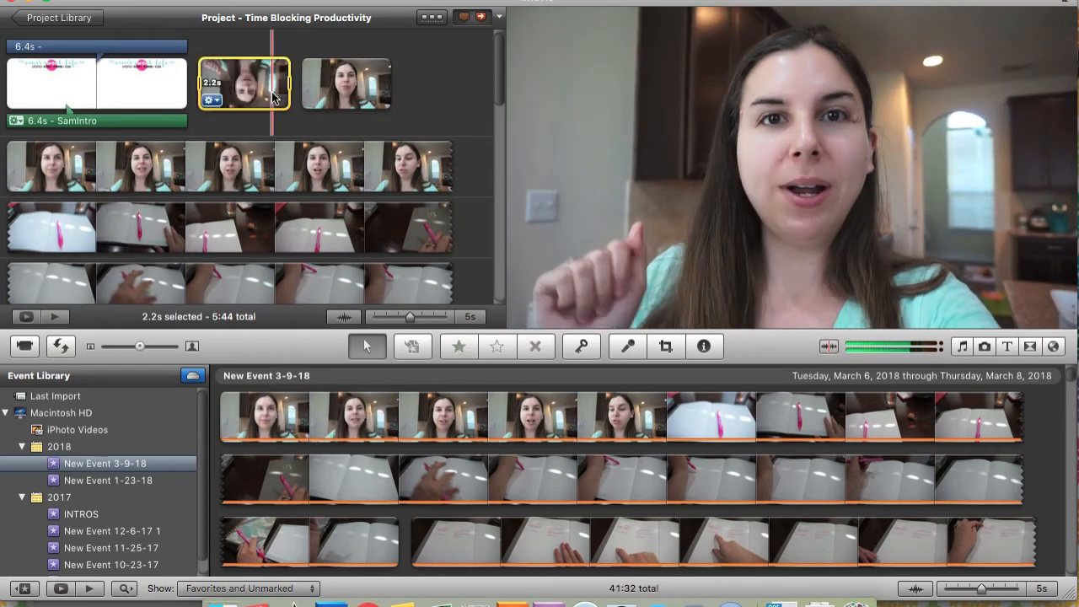
left_click(345, 98, "super")
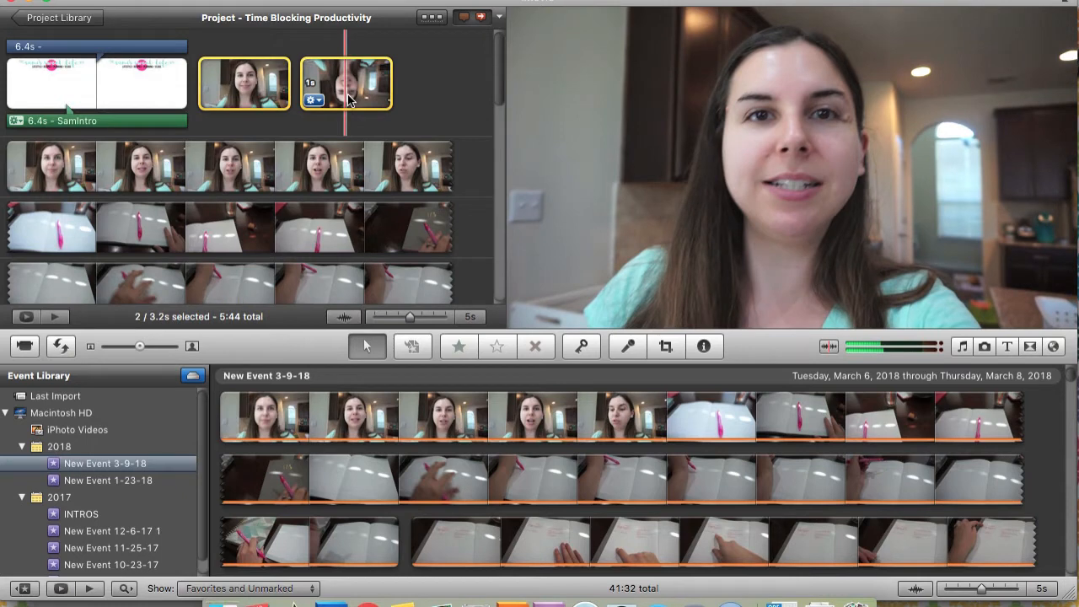
key("Delete")
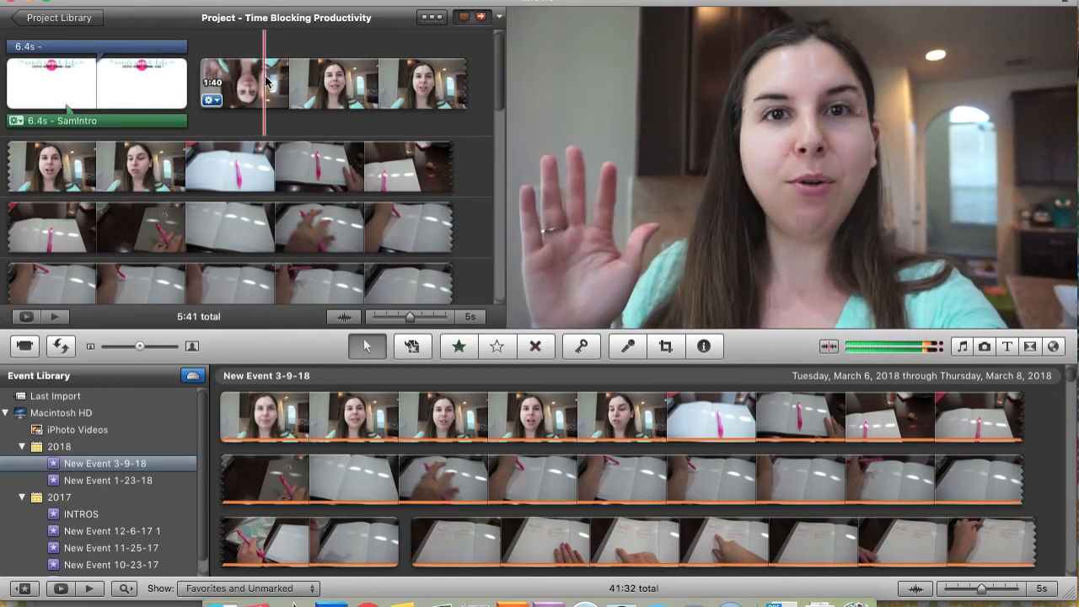
Cut the opening 2.5 s from the first footage clip after the intro and play back the new start
left_click(211, 84)
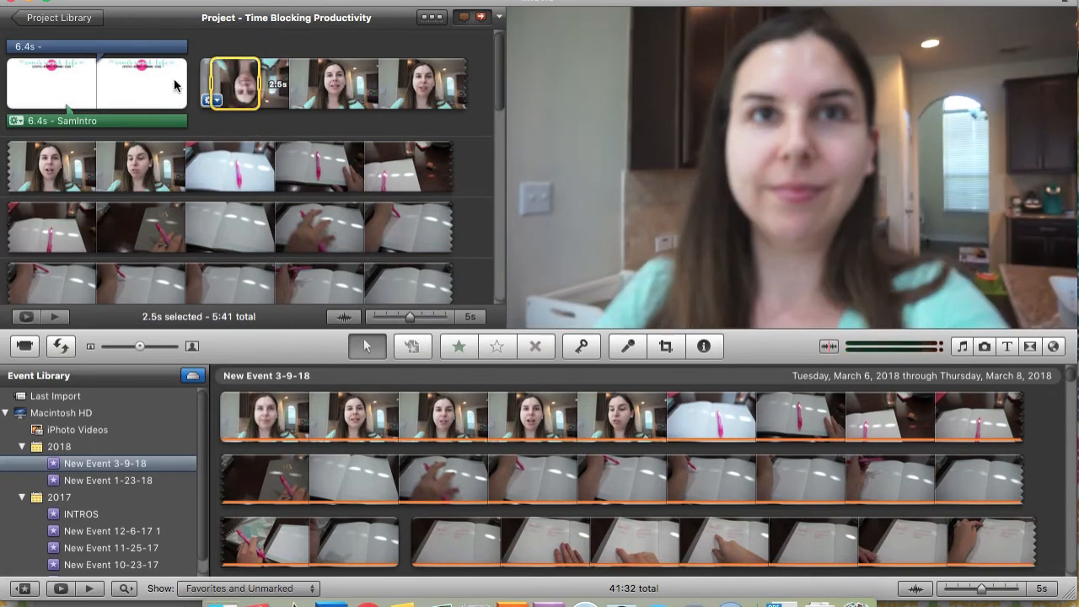
key("Delete")
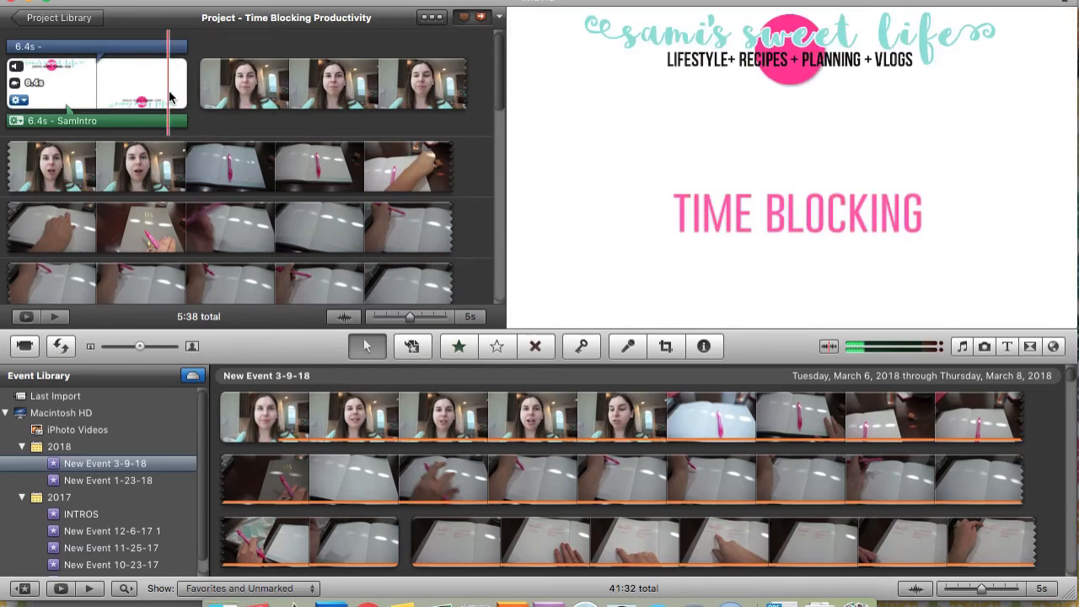
key("space")
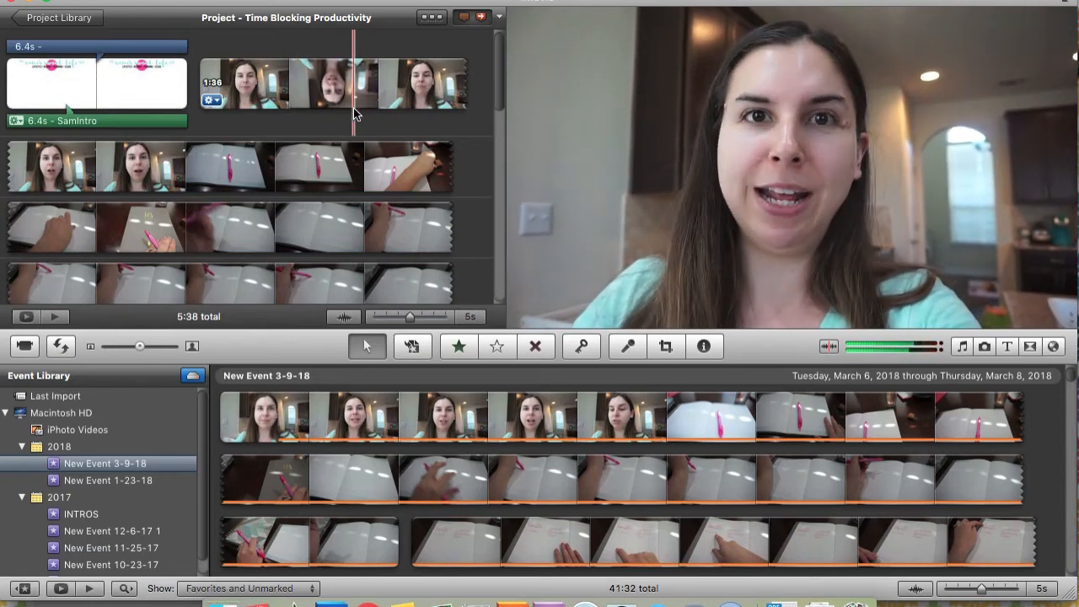
Cut a short passage of talking from the middle of the first footage clip after the intro and play back the edit
key("space")
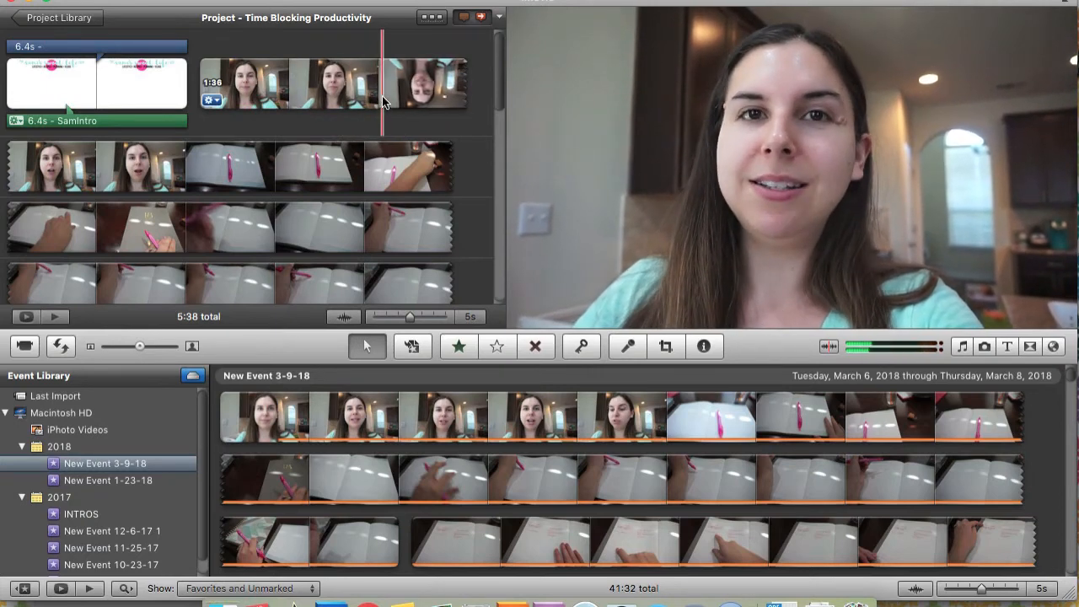
left_click(380, 99)
left_click(295, 99)
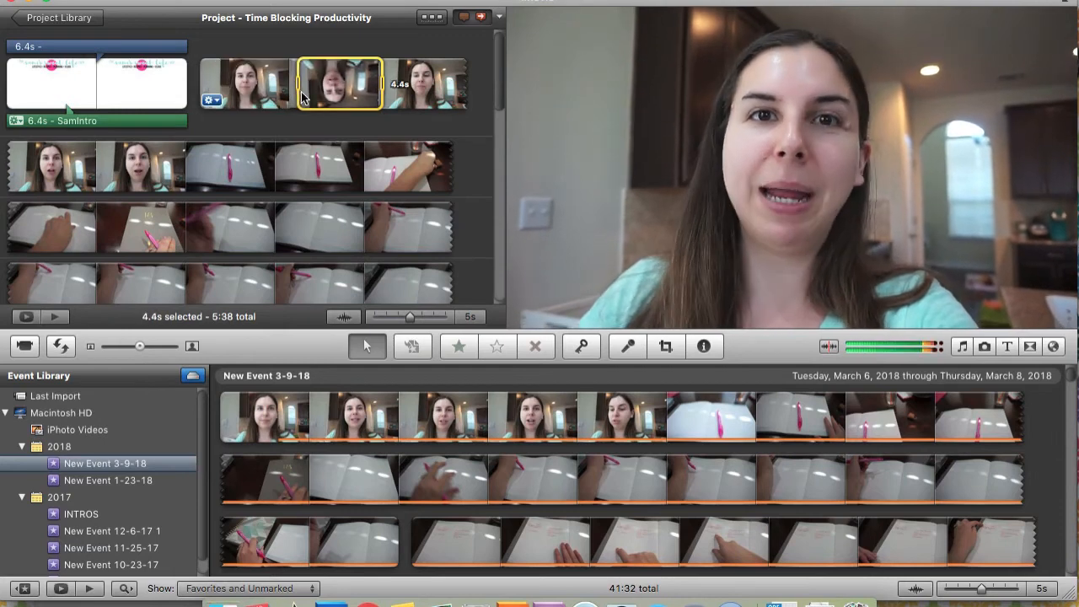
left_click_drag(304, 98, 329, 98)
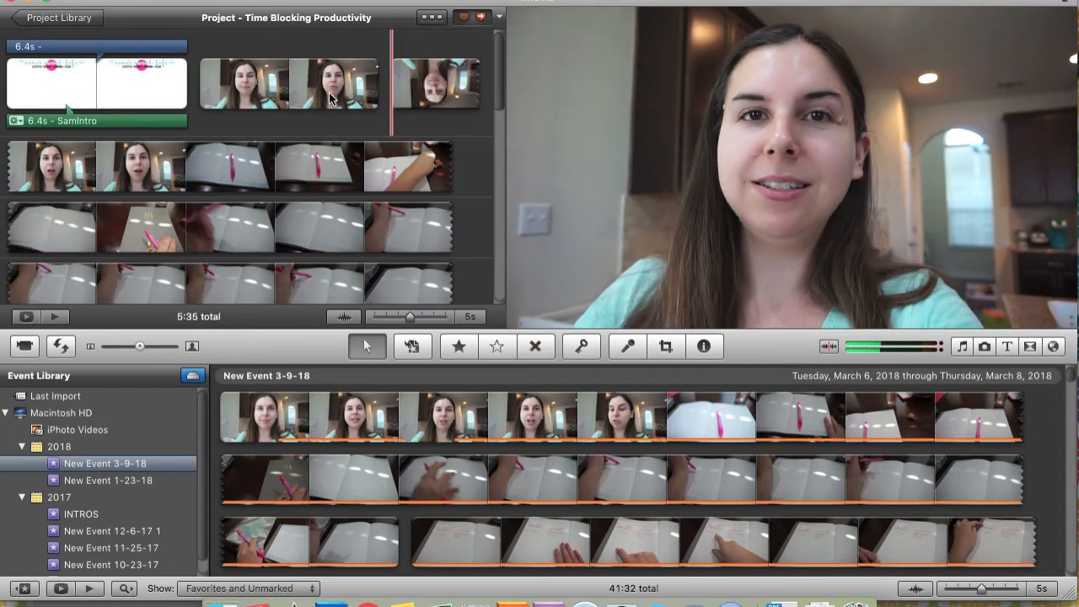
key("Delete")
key("space")
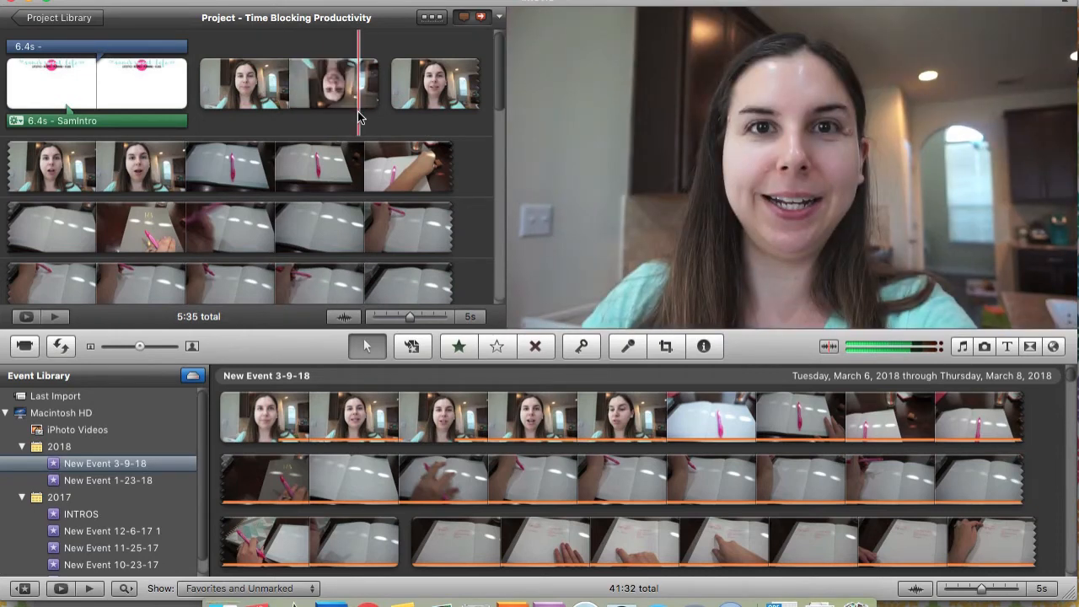
Record a test voiceover about 2 s long over the planner footage with the built-in microphone, and remove it
left_click(624, 354)
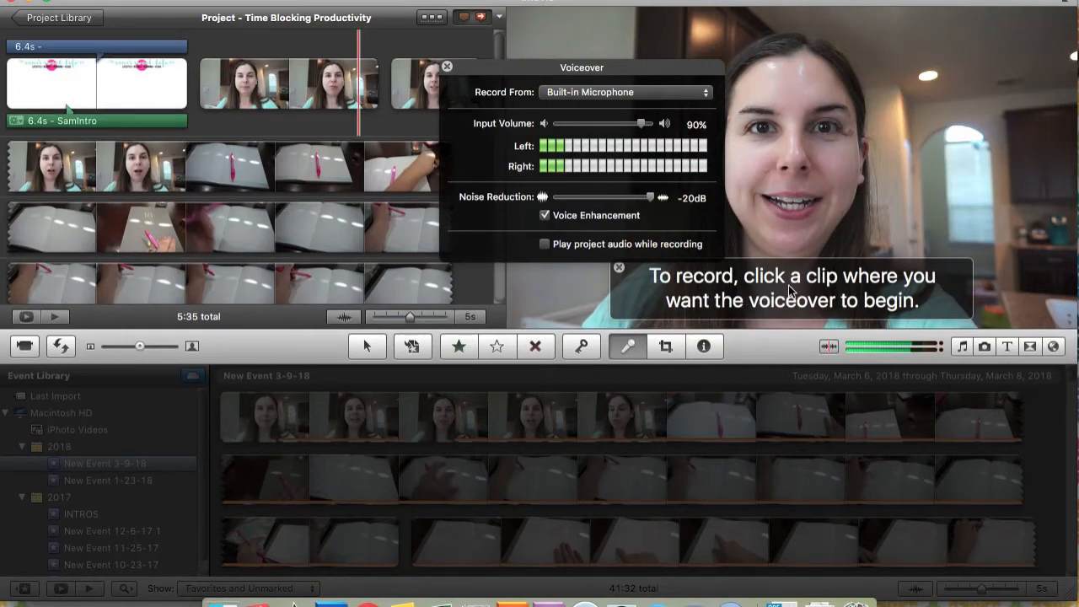
left_click(278, 179)
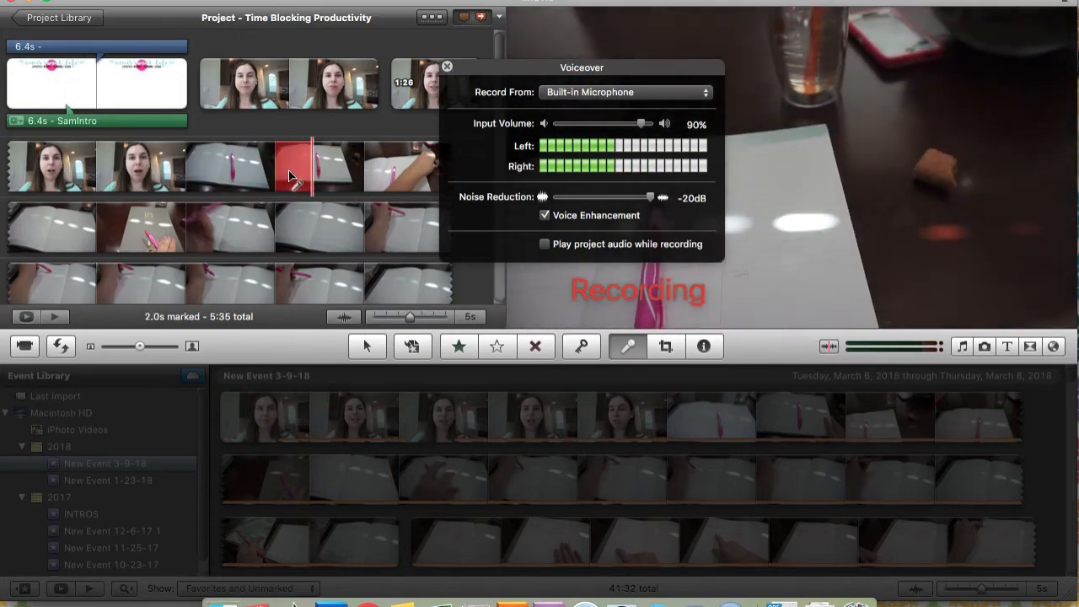
left_click(290, 175)
left_click(446, 67)
left_click(302, 204)
key("Delete")
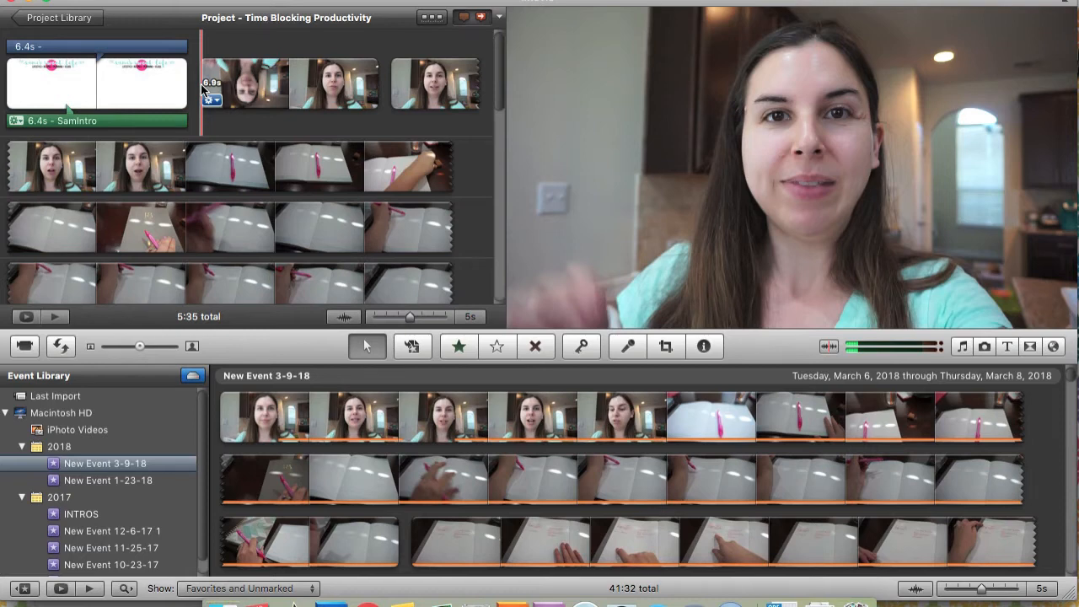
Apply a full-frame Crop to the first footage clip after the intro
left_click(667, 349)
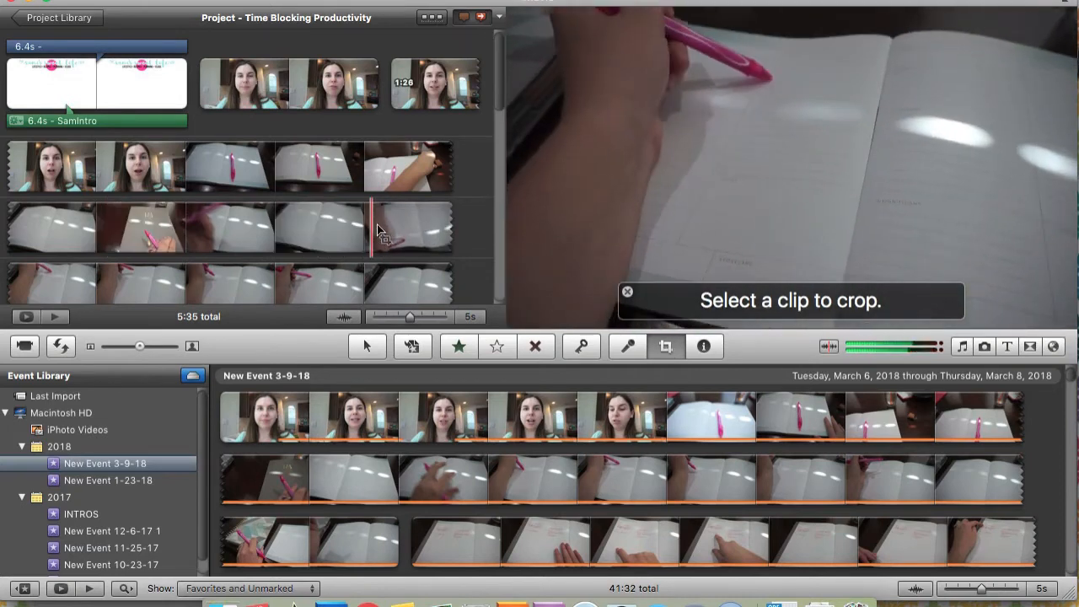
left_click(666, 347)
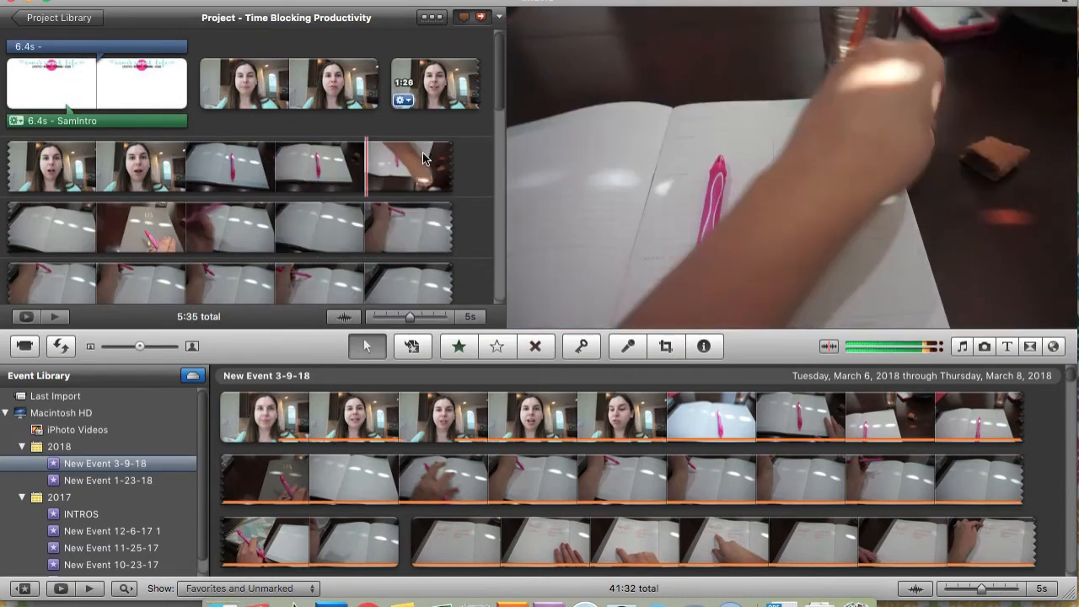
left_click(211, 101)
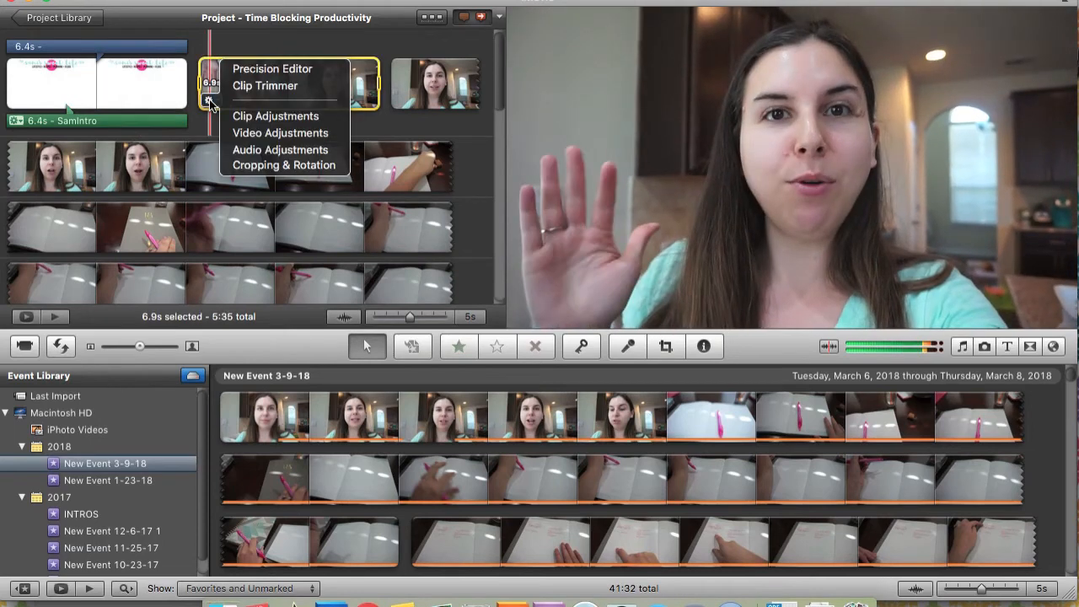
left_click(255, 166)
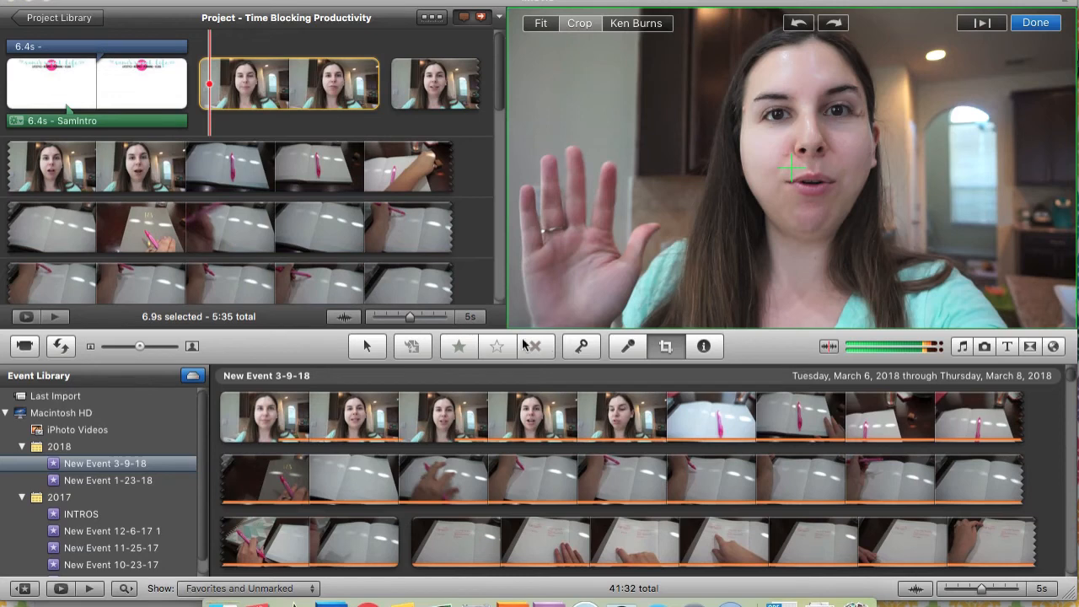
left_click_drag(507, 321, 448, 346)
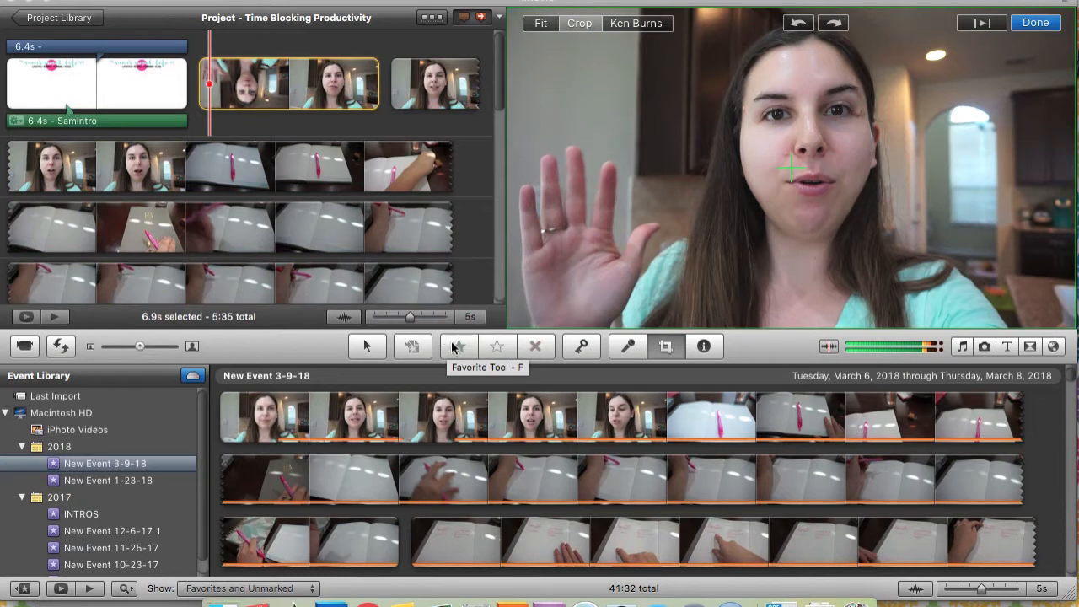
left_click(1043, 28)
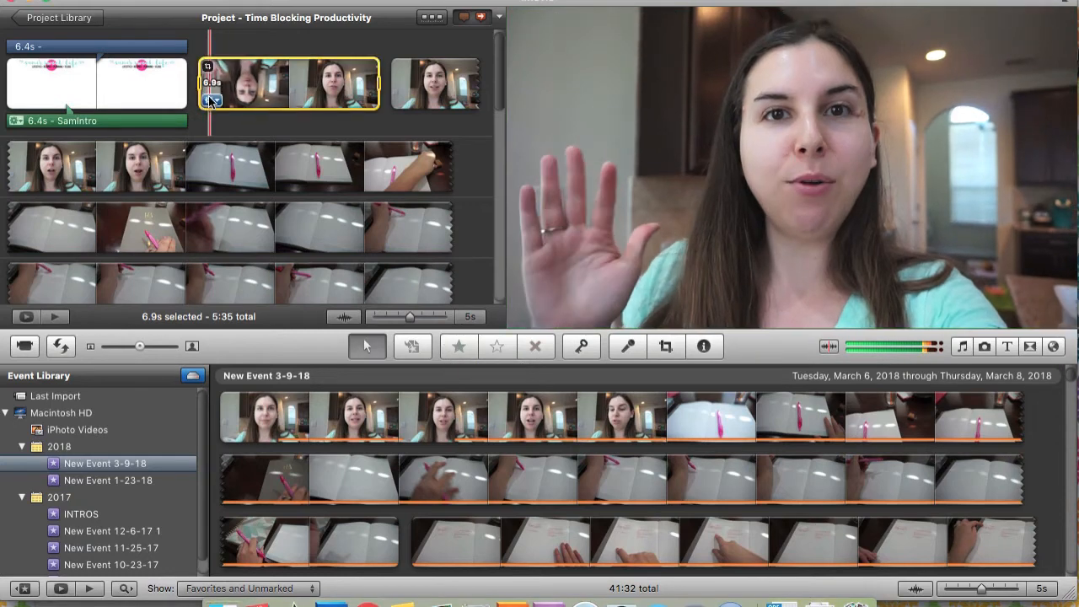
Examine the clip, video and audio adjustment settings of the first footage clip after the intro, including volume and fades
left_click(209, 100)
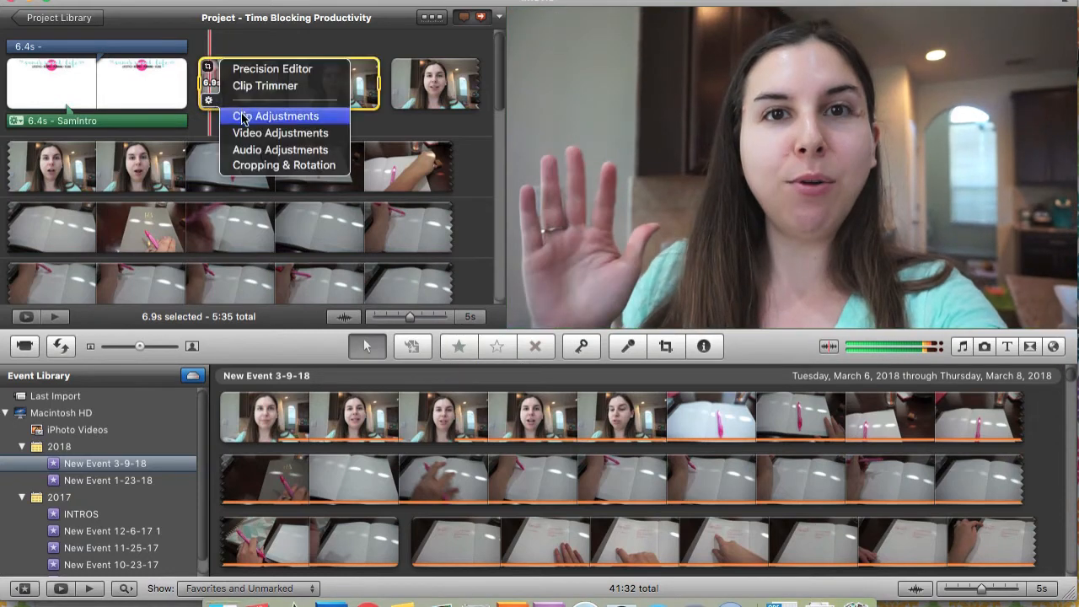
left_click(242, 116)
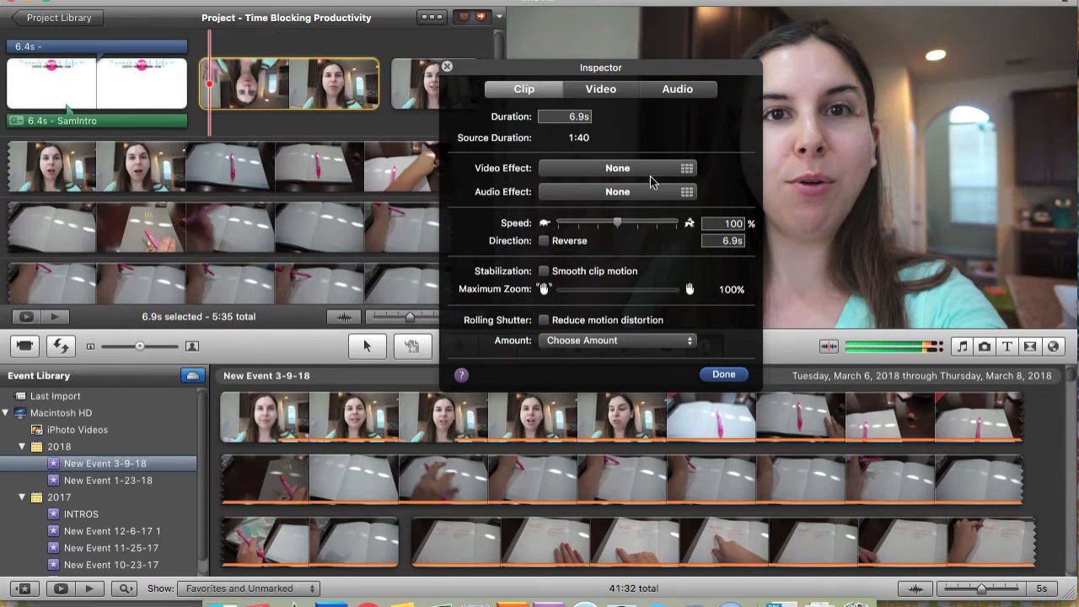
left_click(601, 88)
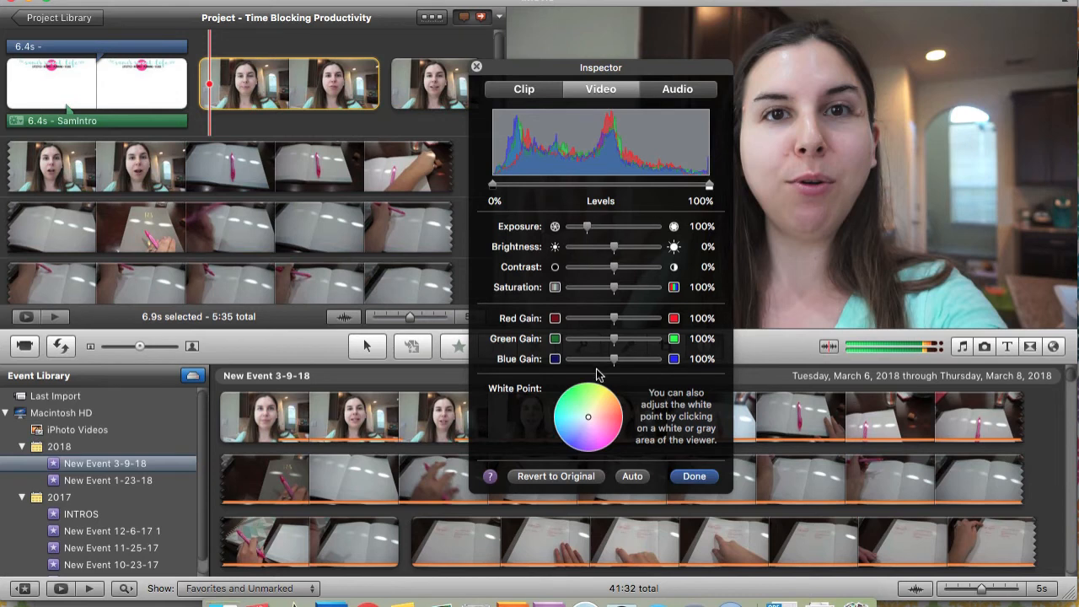
left_click(684, 97)
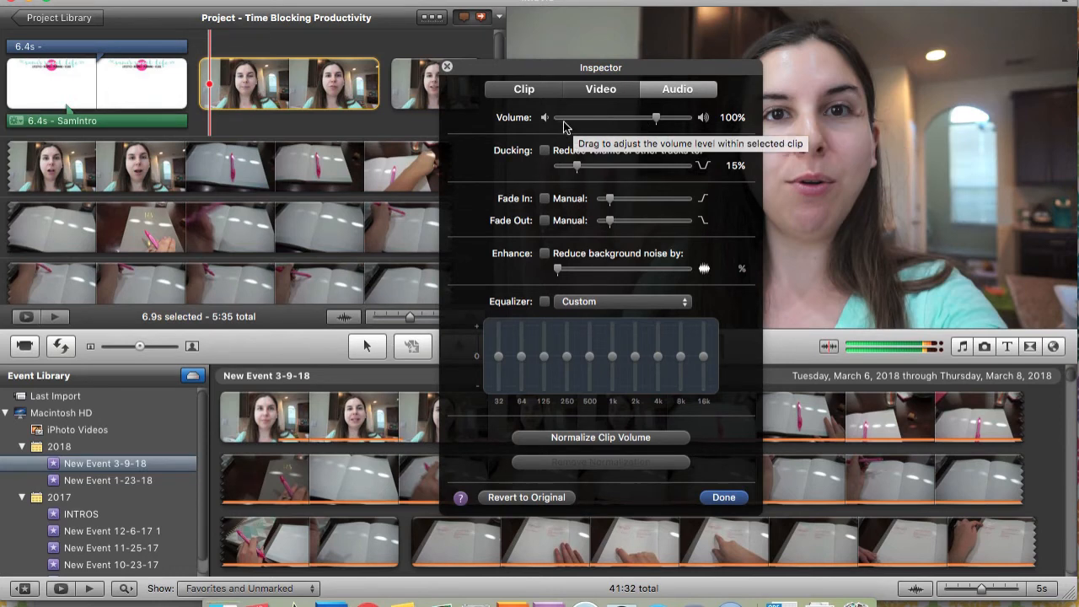
mouse_move(656, 120)
left_mouse_down()
mouse_move(566, 131)
mouse_move(658, 135)
left_mouse_up()
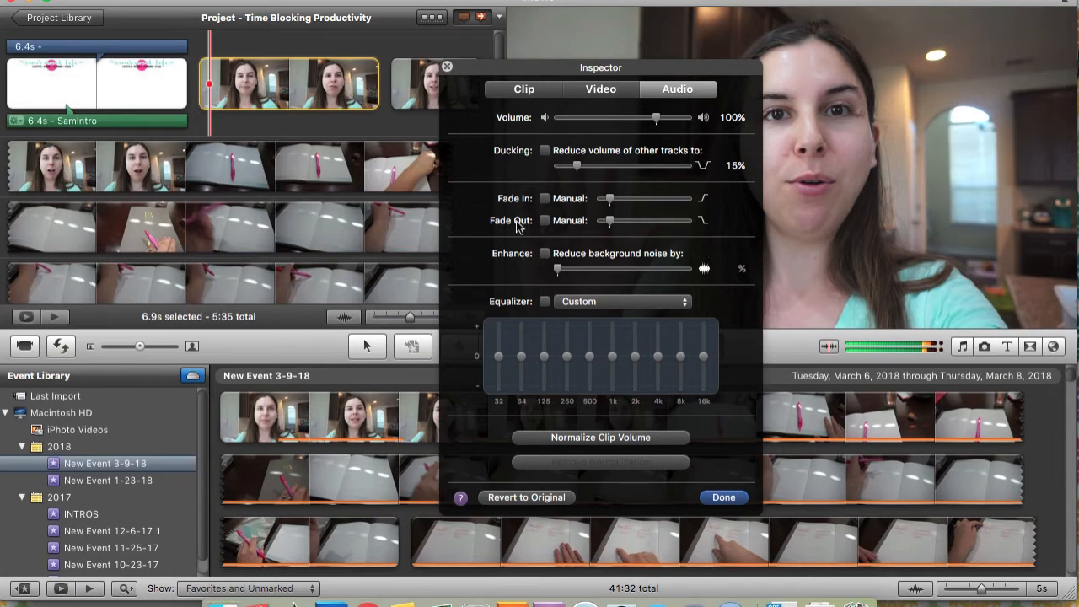
left_click(648, 221)
left_click_drag(649, 226, 611, 225)
left_click(730, 499)
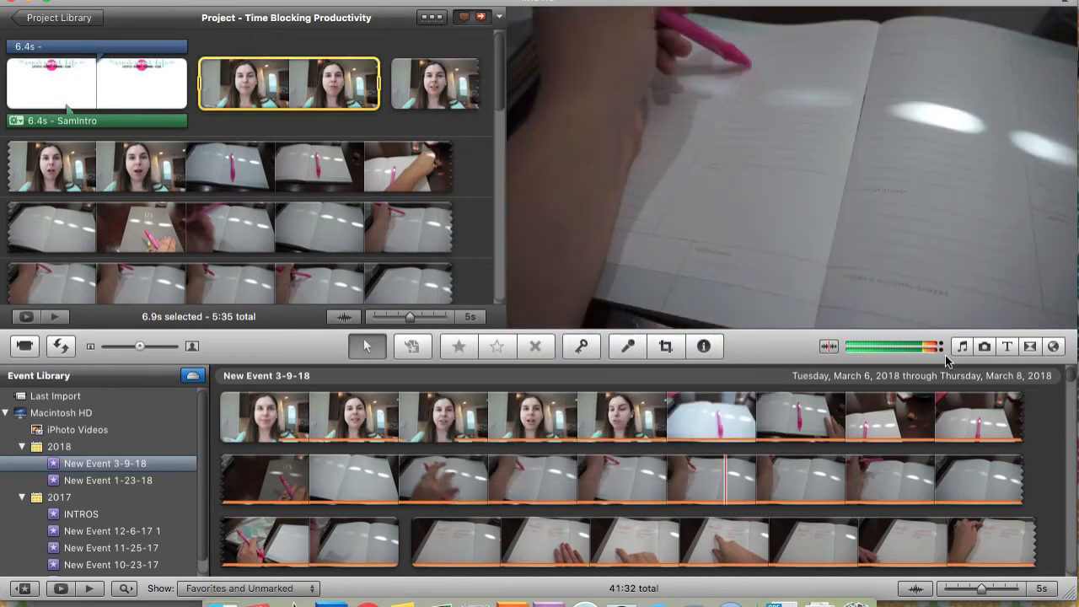
Try placing a Centered title over the start of the first footage clip after the intro and open its font settings
left_click(961, 347)
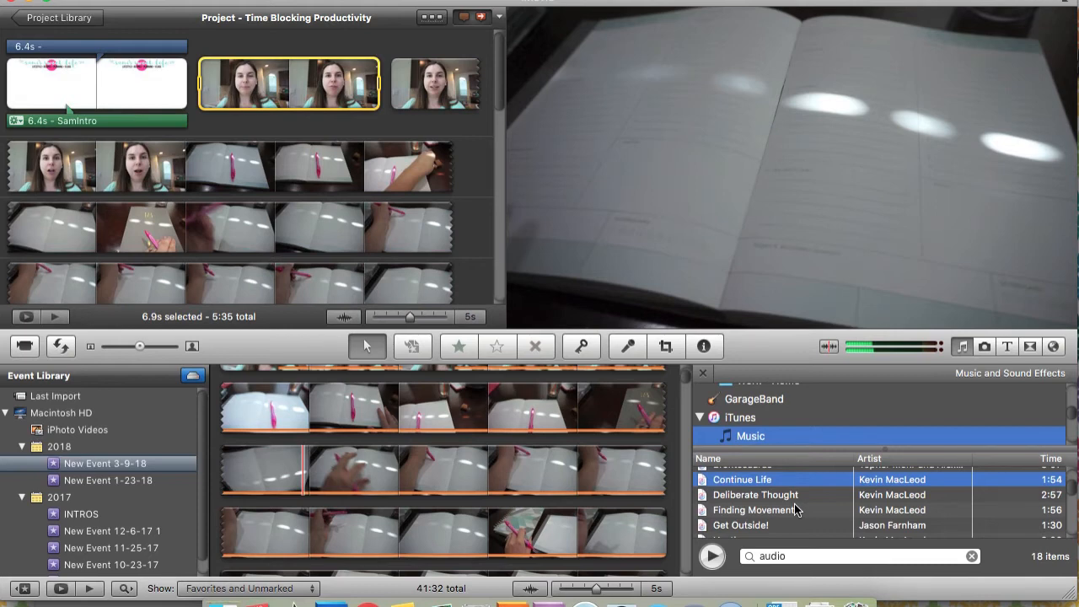
left_click(983, 346)
left_click(1008, 348)
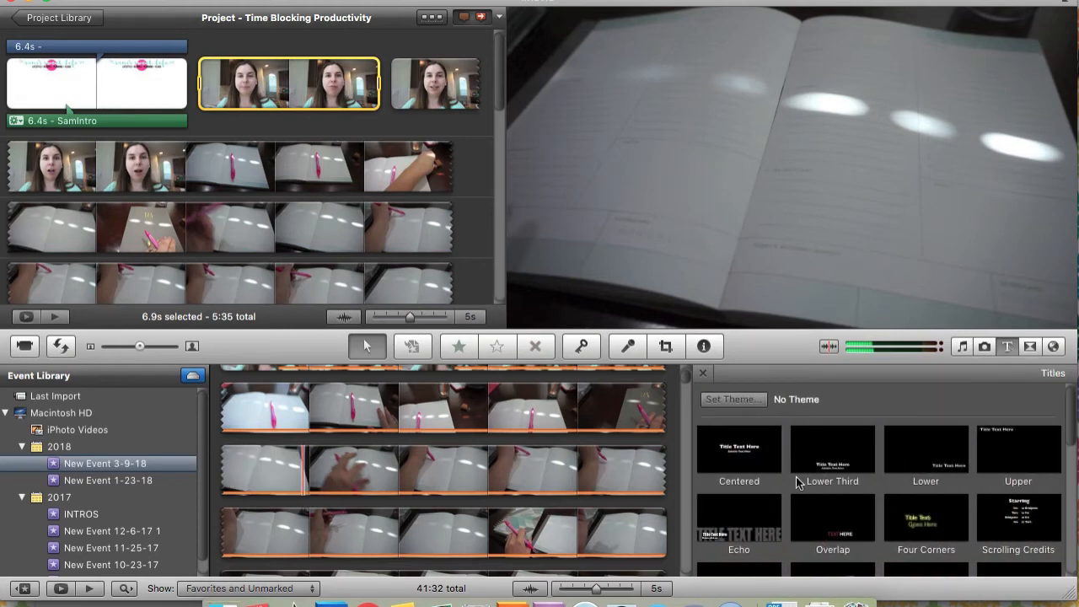
left_click(743, 458)
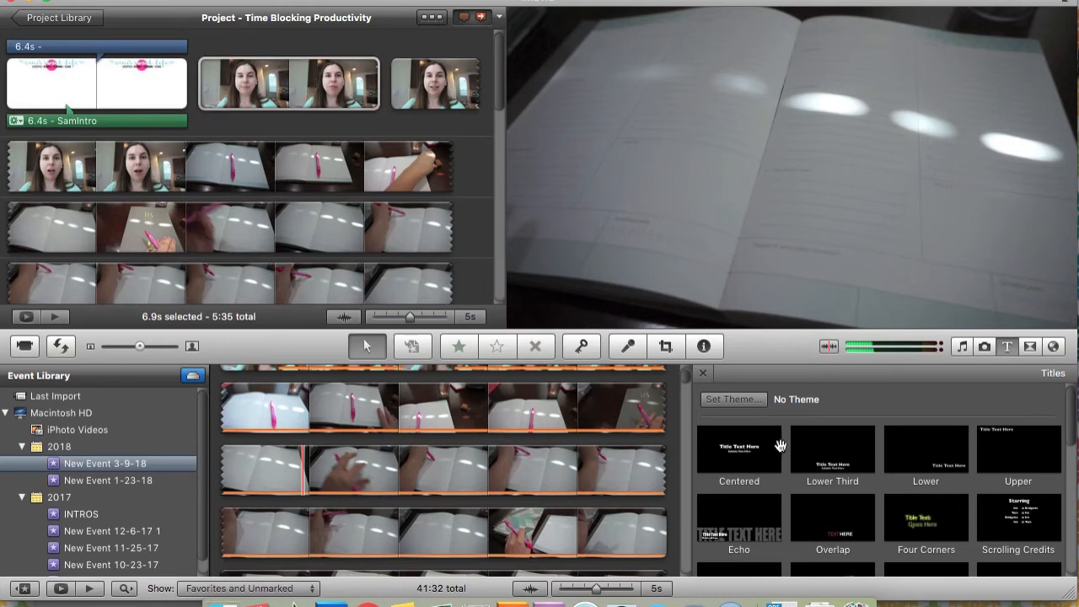
left_click_drag(738, 457, 246, 96)
left_click(558, 26)
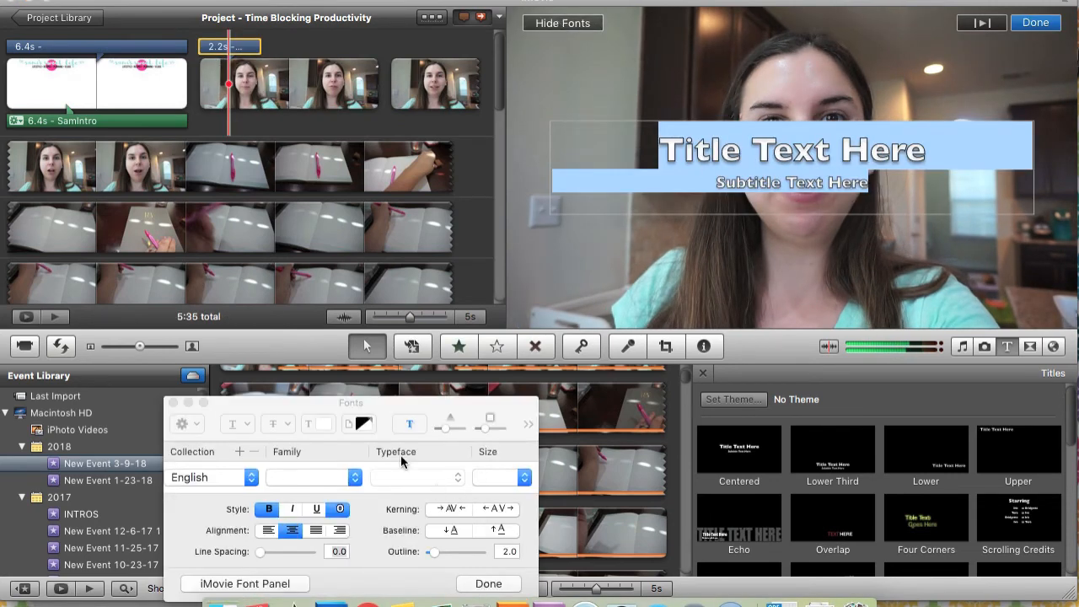
left_click_drag(394, 403, 448, 230)
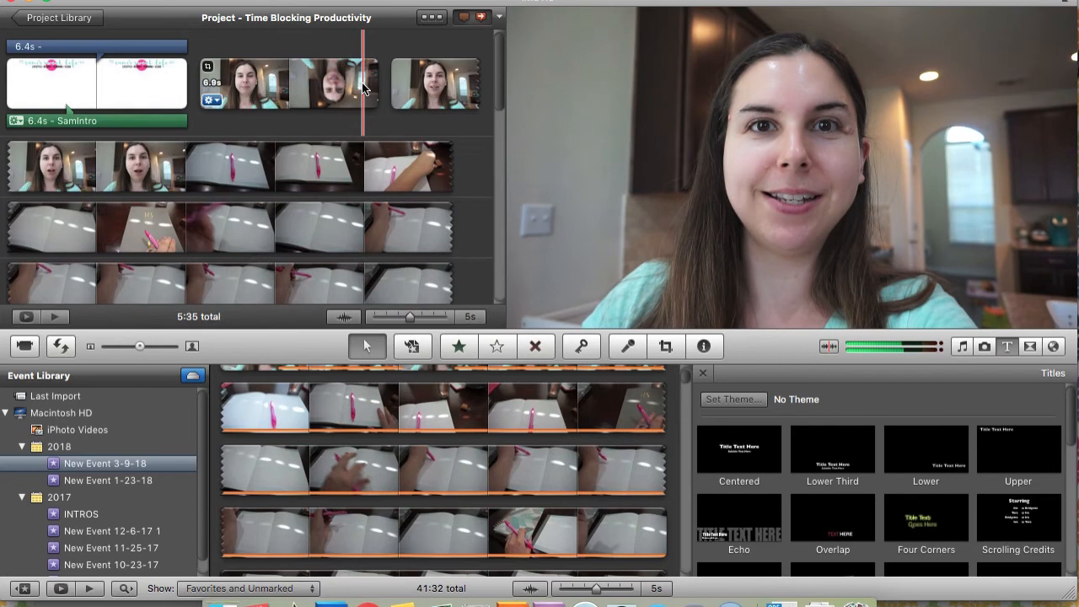
Place a 12.3 s segment of the event's planner-writing footage over the project's planner shot as Picture in Picture
scroll(386, 96, "down", 5)
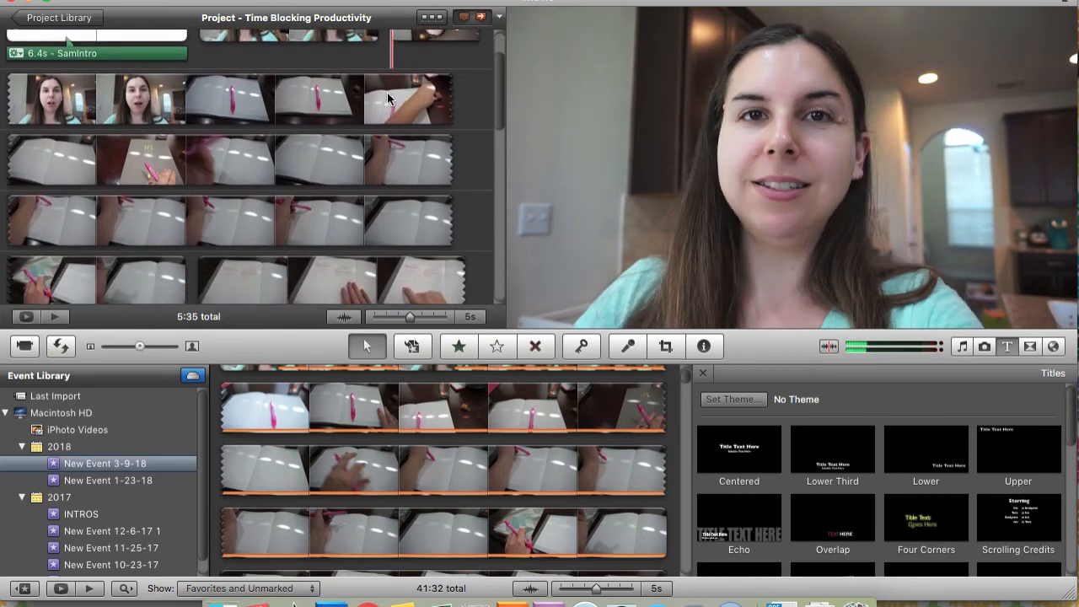
scroll(334, 223, "up", 4)
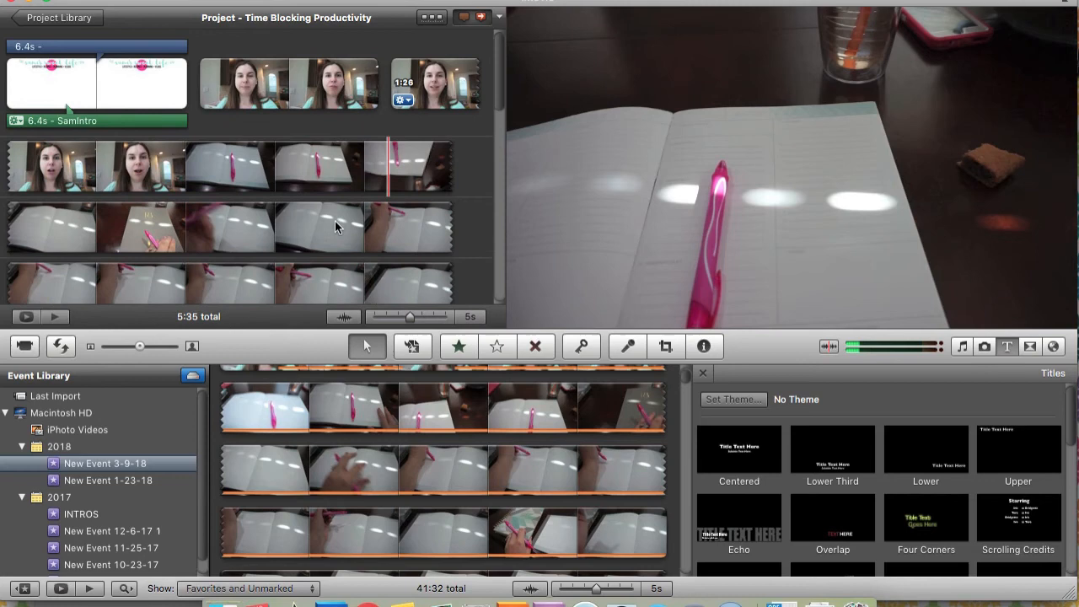
left_click(1007, 346)
left_click_drag(508, 474, 729, 485)
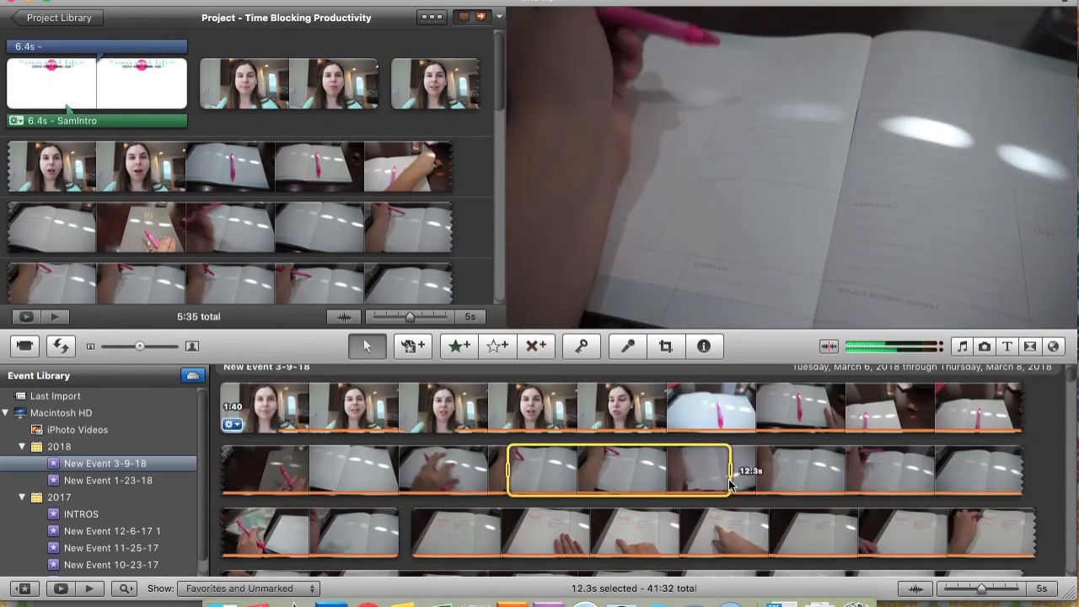
left_click_drag(600, 466, 302, 167)
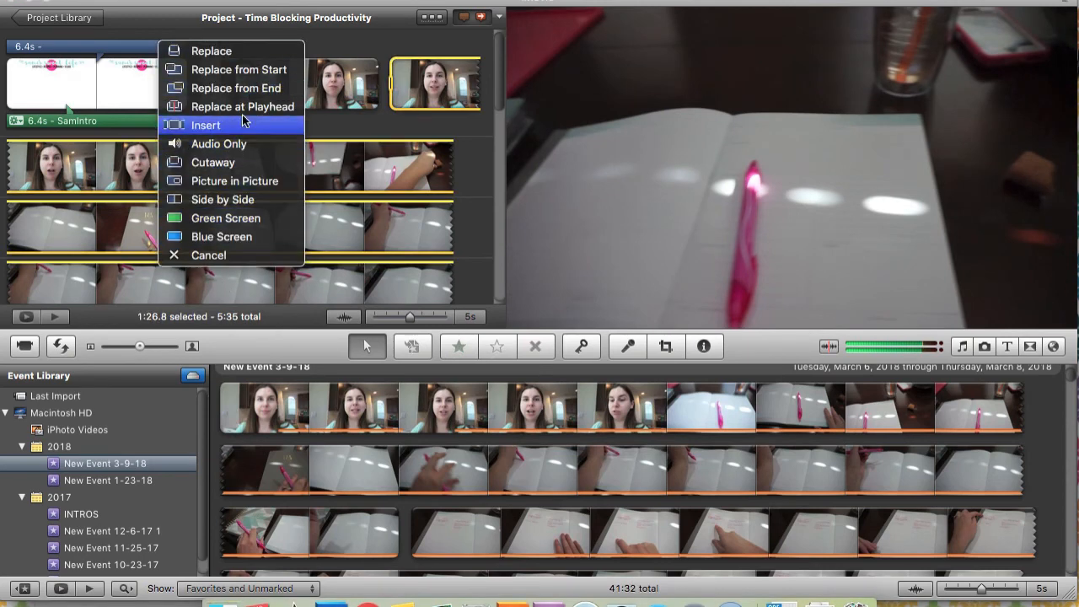
left_click(218, 188)
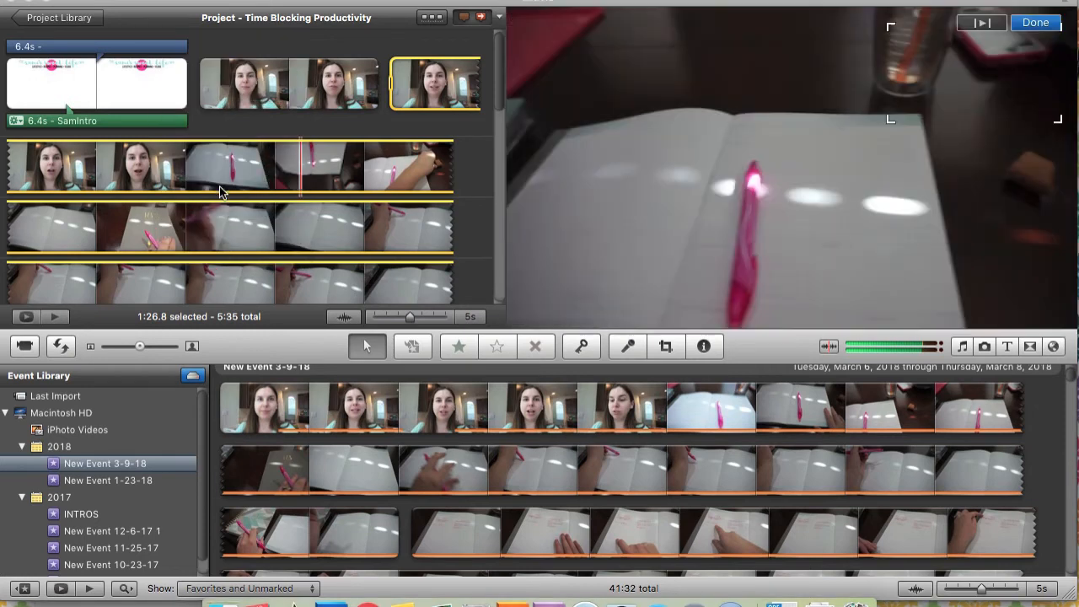
Shrink the Picture in Picture frame and reposition it near the lower middle of the main picture
left_click_drag(962, 73, 654, 99)
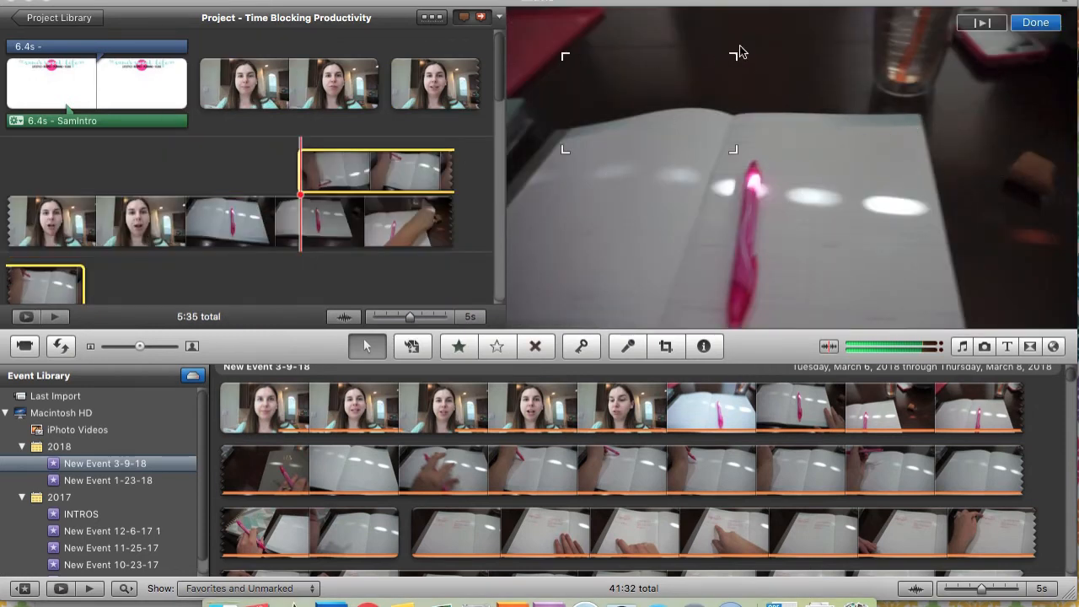
left_click_drag(619, 107, 755, 148)
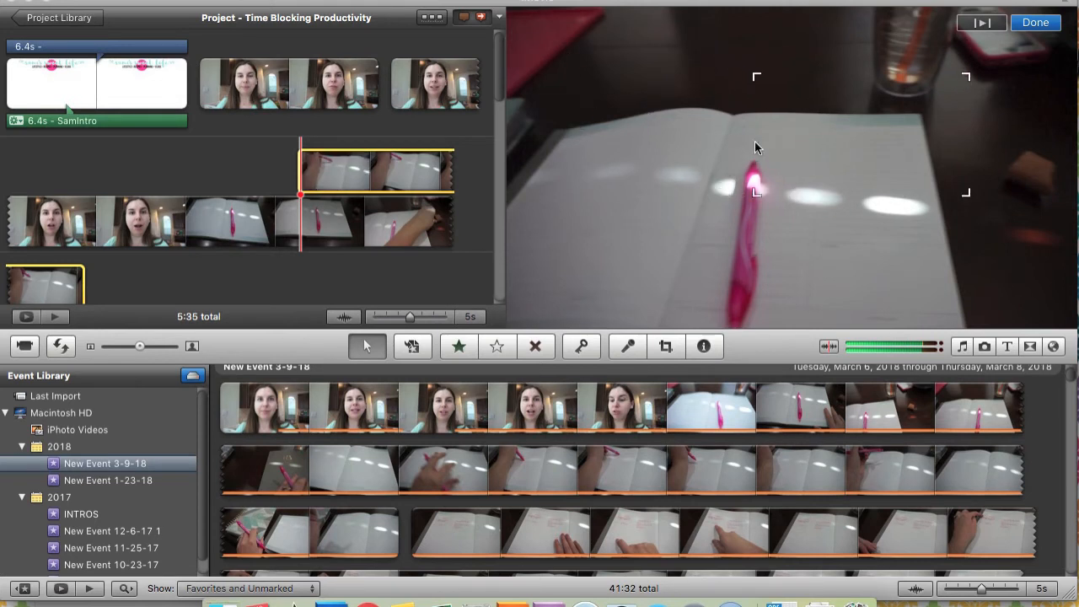
left_click_drag(759, 79, 794, 97)
left_click_drag(843, 150, 680, 229)
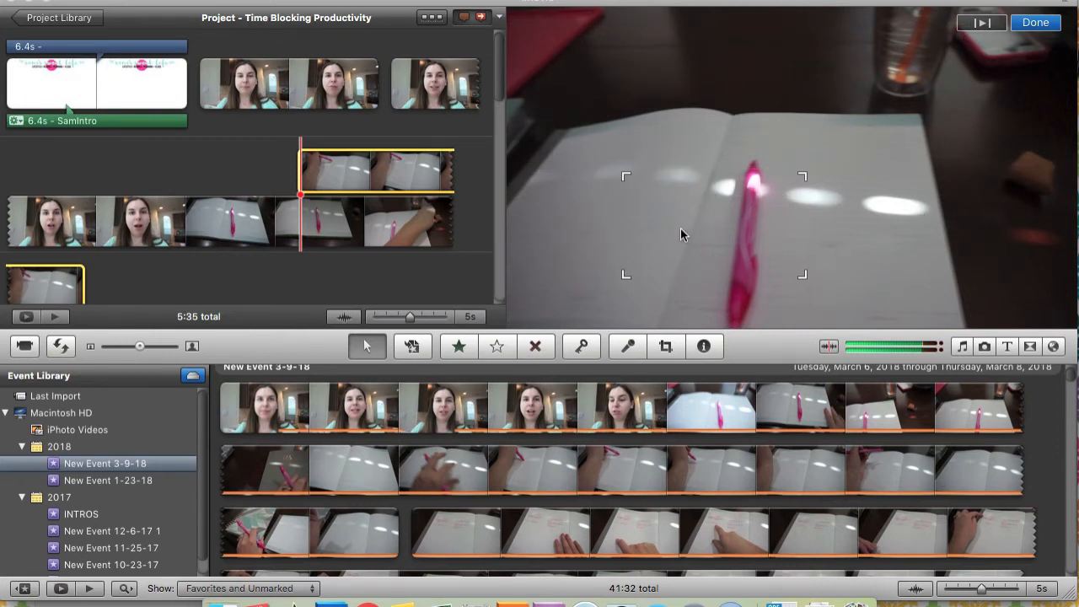
Examine the PIP Effect choices Dissolve, Zoom and Swap in the Picture in Picture clip's adjustments
left_click(306, 187)
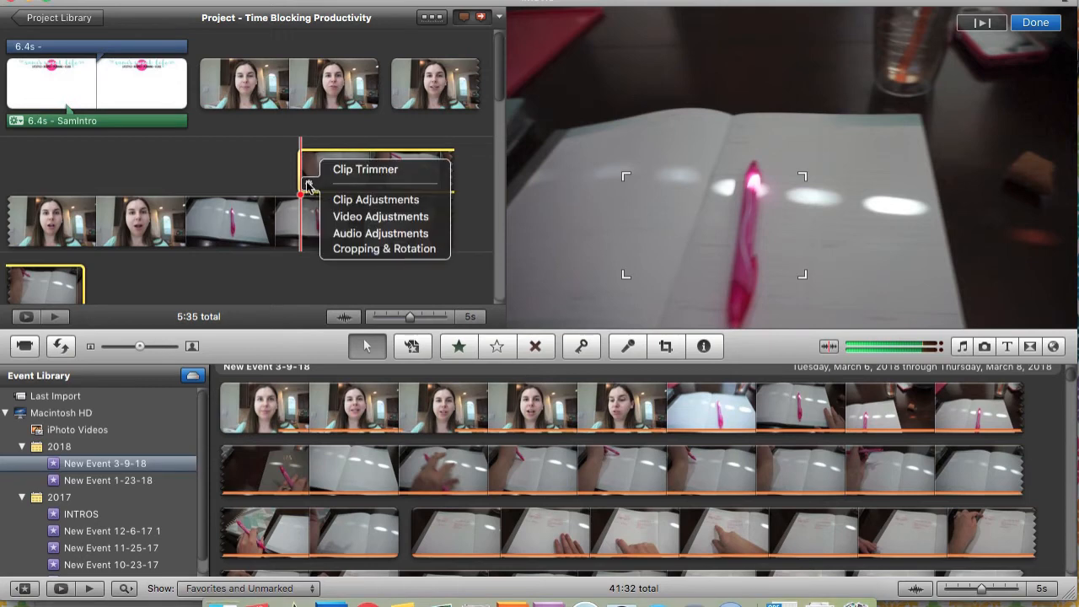
left_click(309, 185)
left_click(309, 190)
left_click(365, 201)
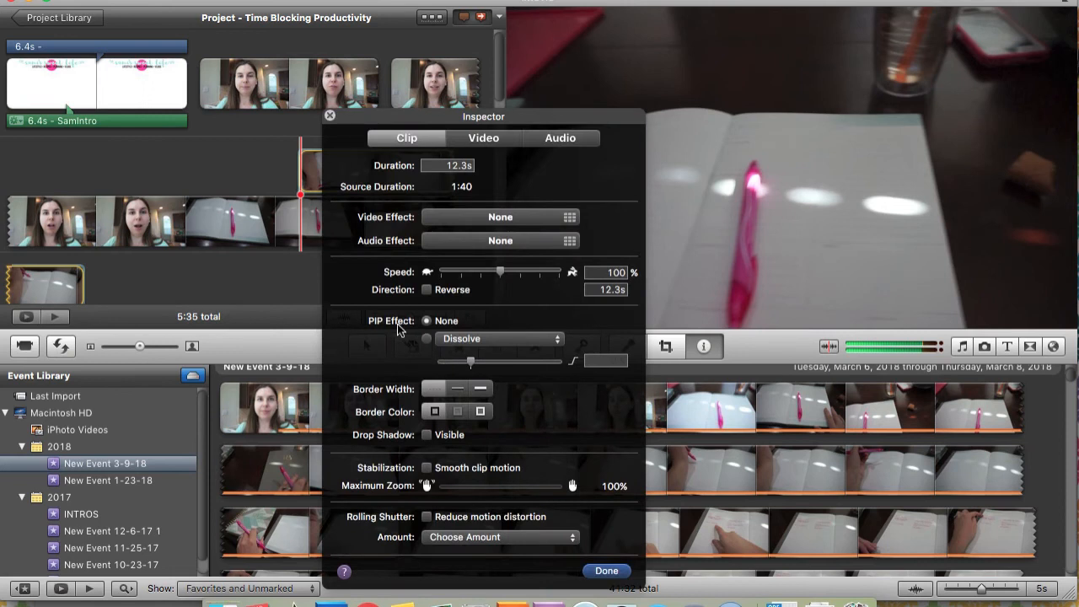
left_click(482, 340)
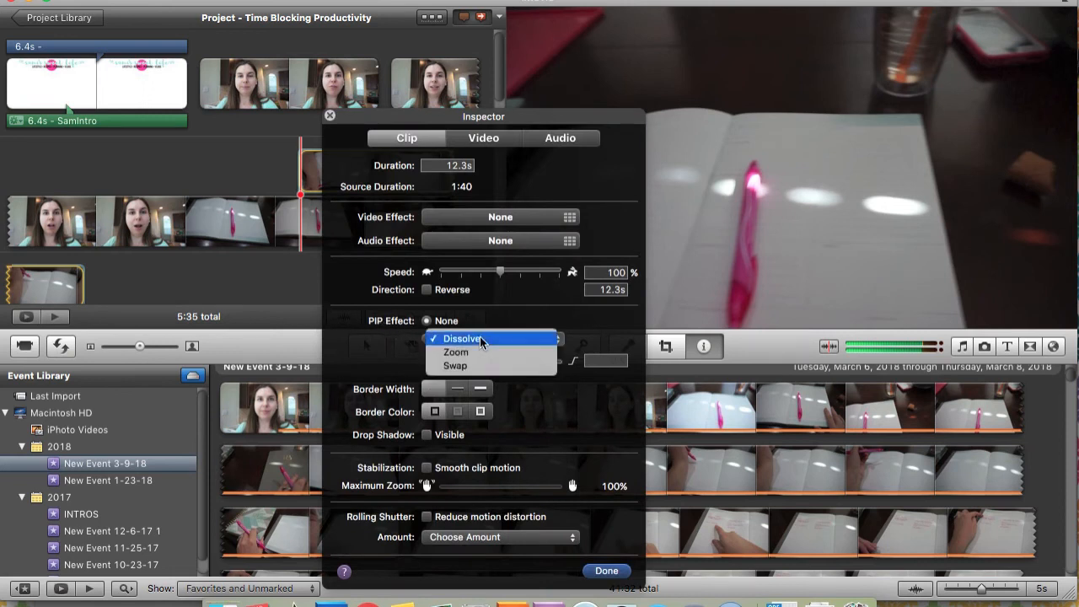
left_click(471, 365)
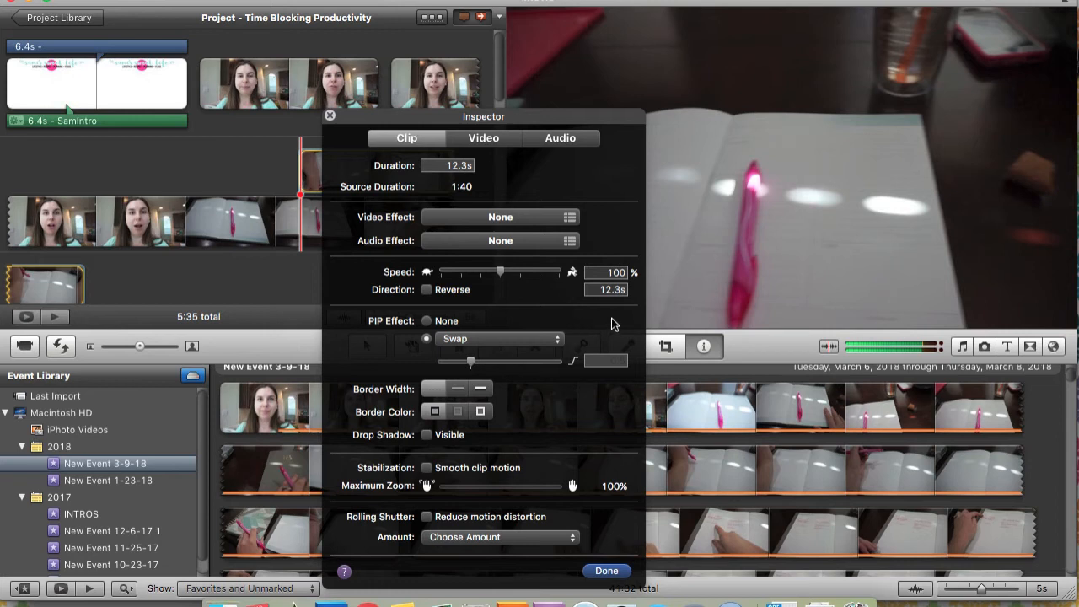
left_click(445, 340)
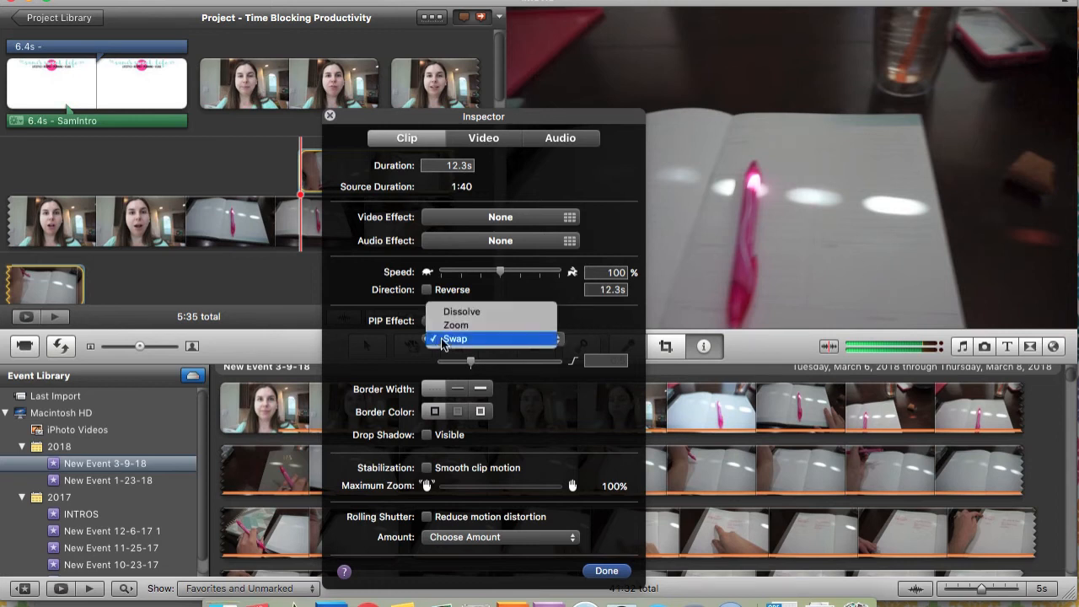
left_click(396, 372)
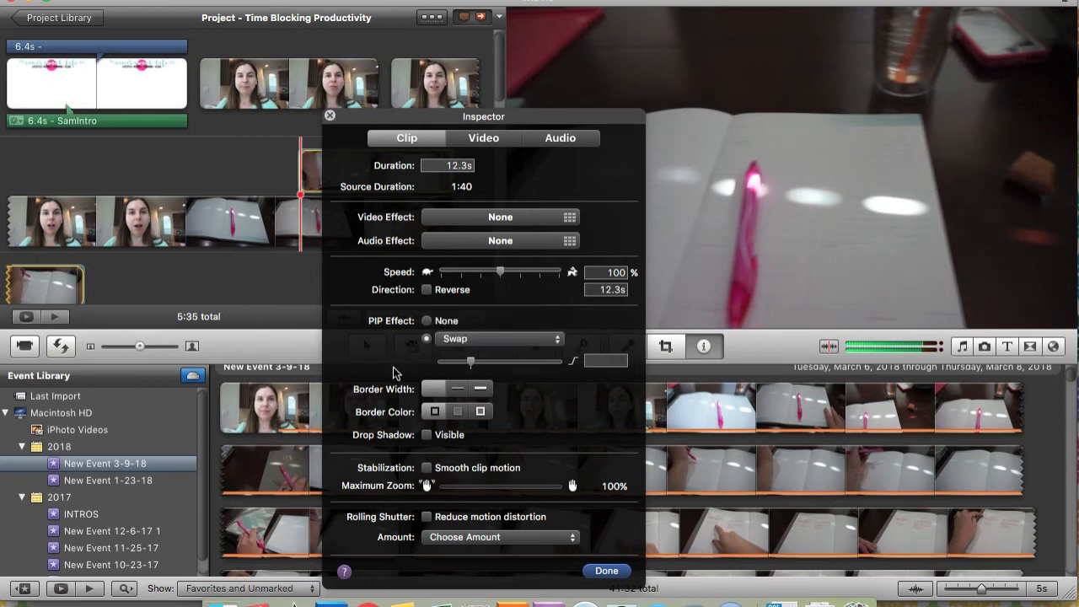
left_click(426, 324)
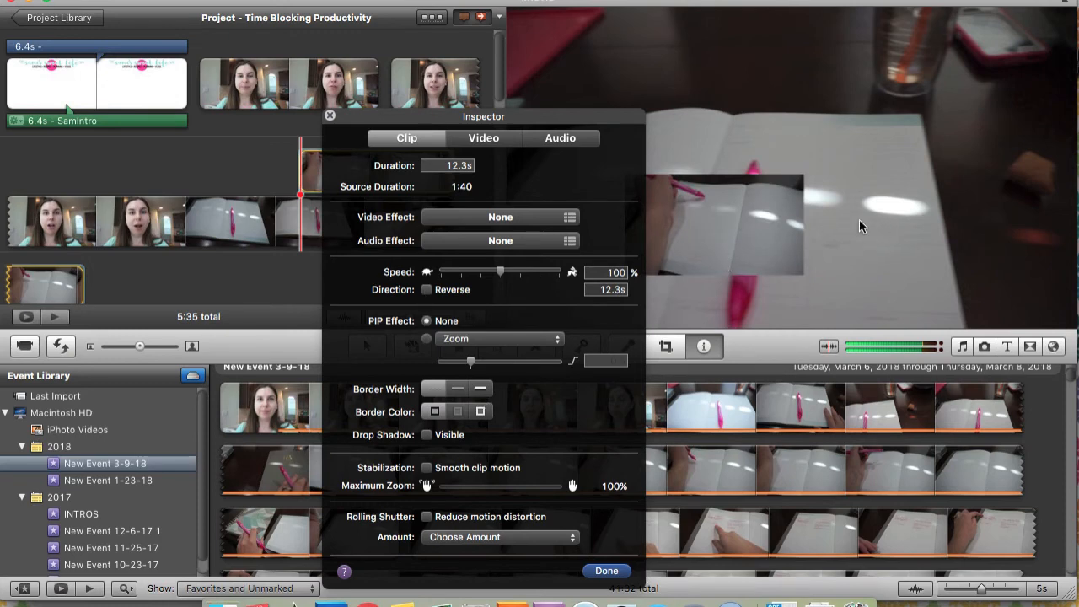
left_click(603, 571)
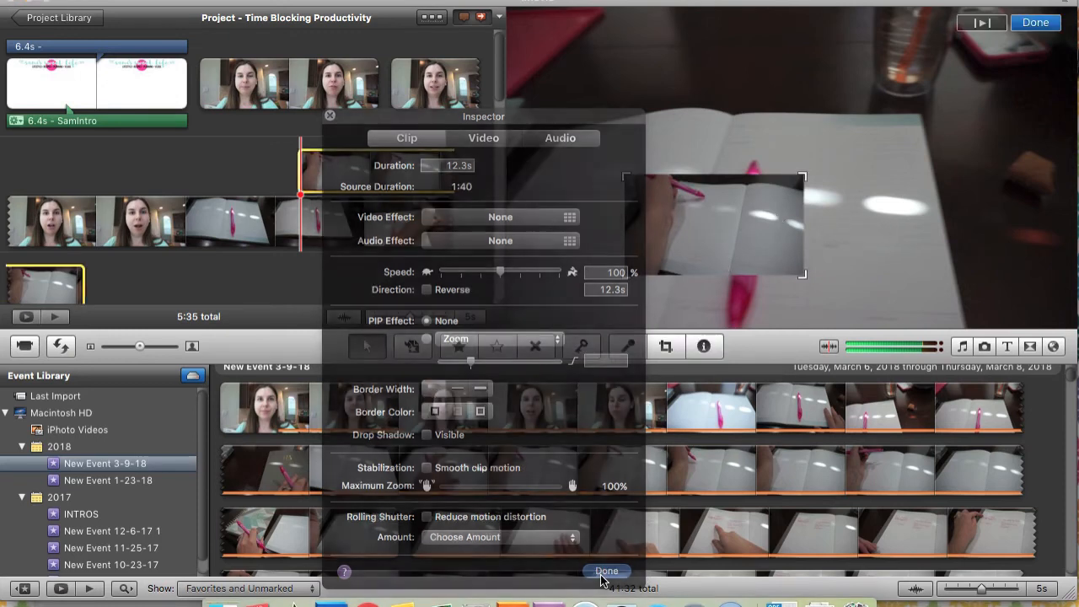
Reduce the Picture in Picture frame further and place it in the lower-left corner of the main picture
left_click_drag(692, 237, 621, 103)
left_click_drag(729, 142, 713, 186)
left_click_drag(612, 85, 604, 255)
left_click_drag(702, 210, 605, 216)
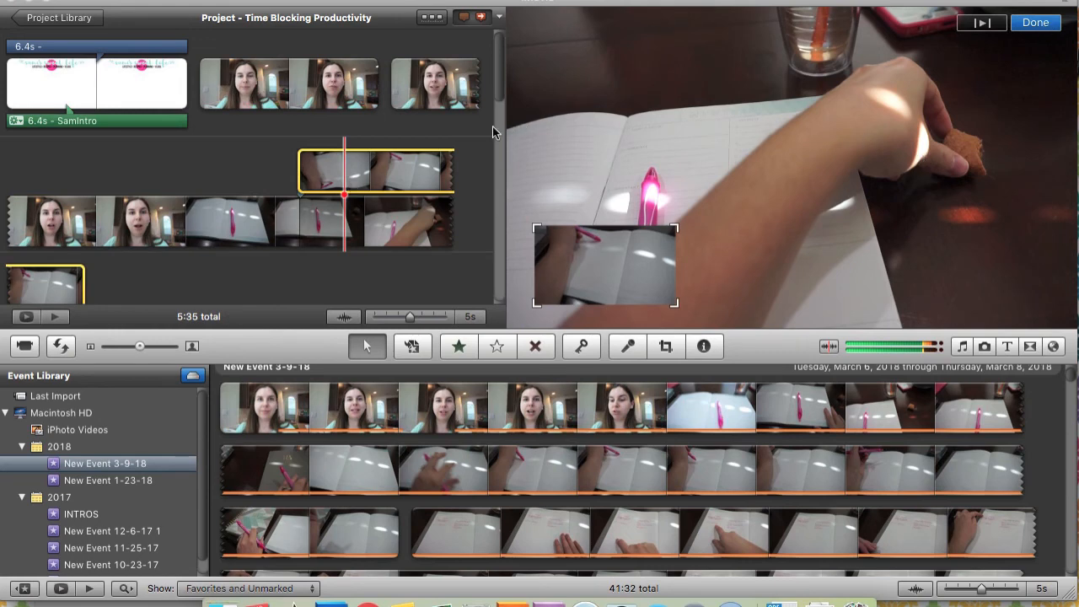
left_click(1052, 26)
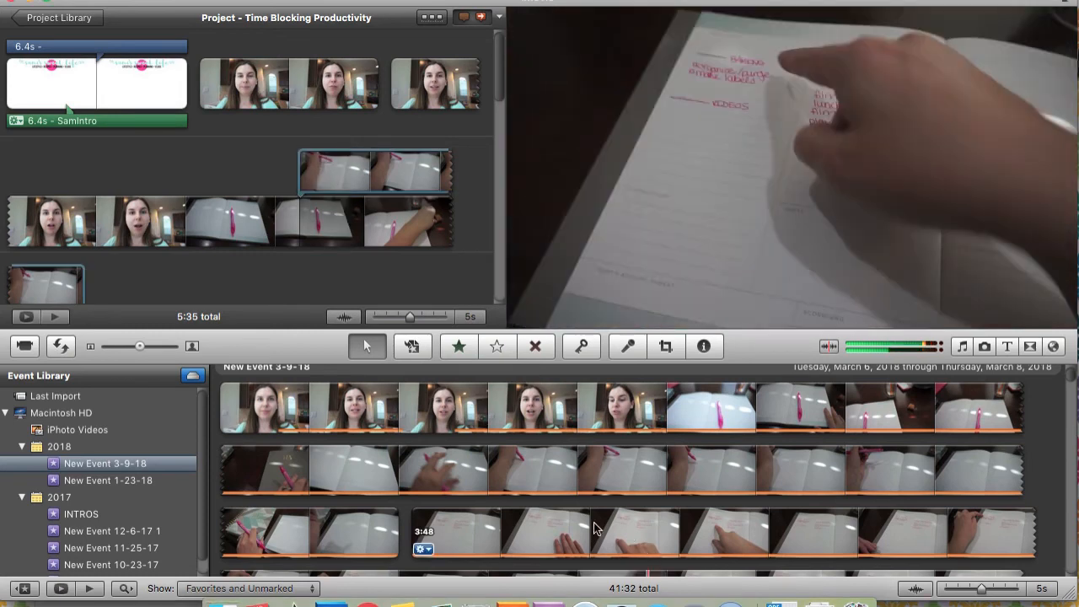
Place a 13 s segment of the planner-writing footage as a Cutaway over the talking shot and play the transition into it
left_click_drag(559, 469, 834, 470)
left_click_drag(598, 468, 50, 208)
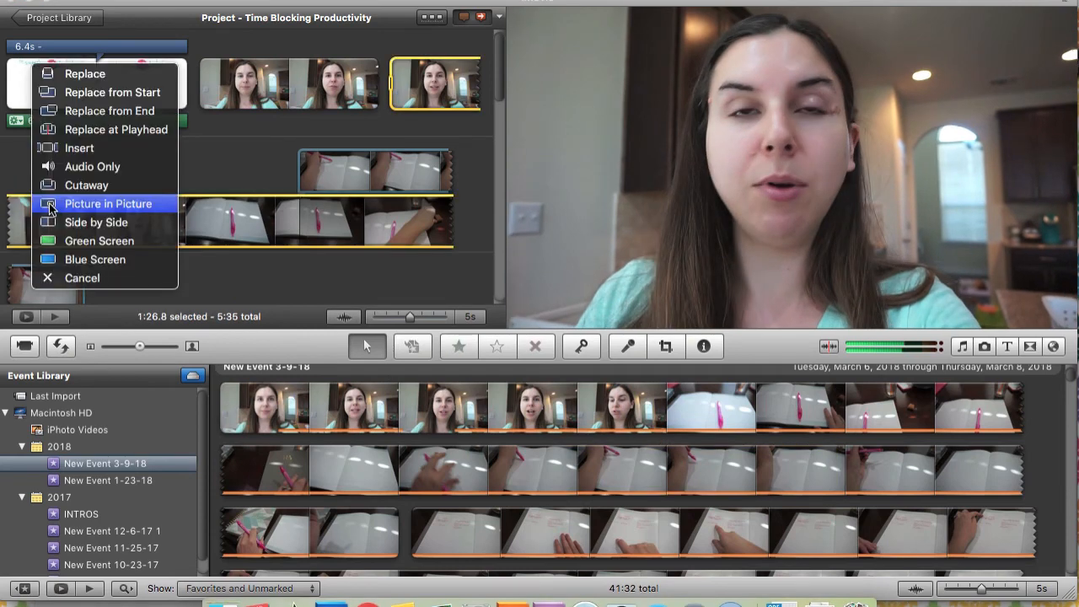
left_click(69, 192)
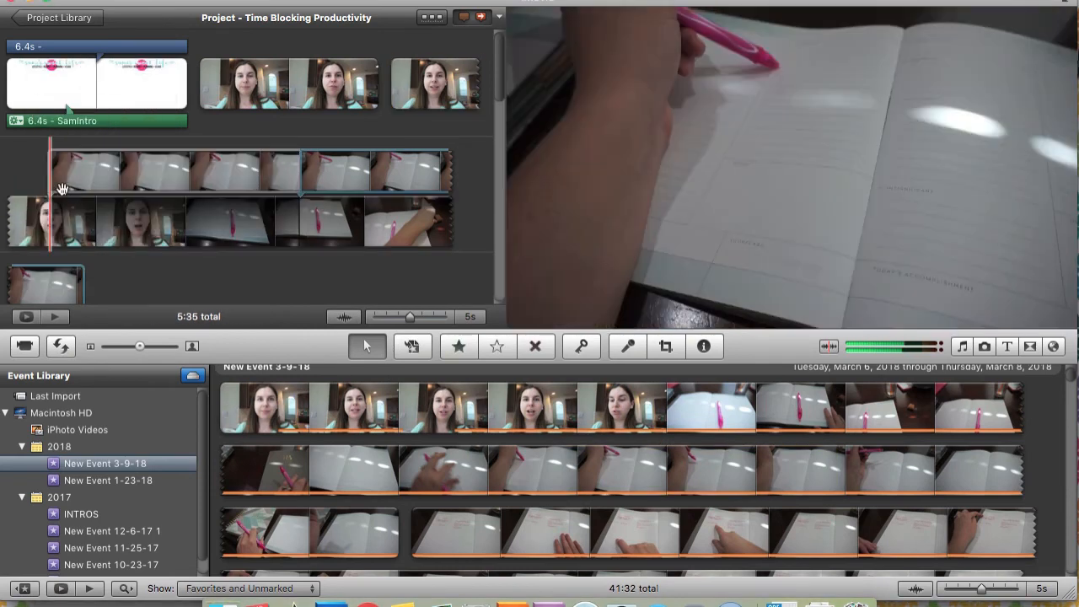
key("space")
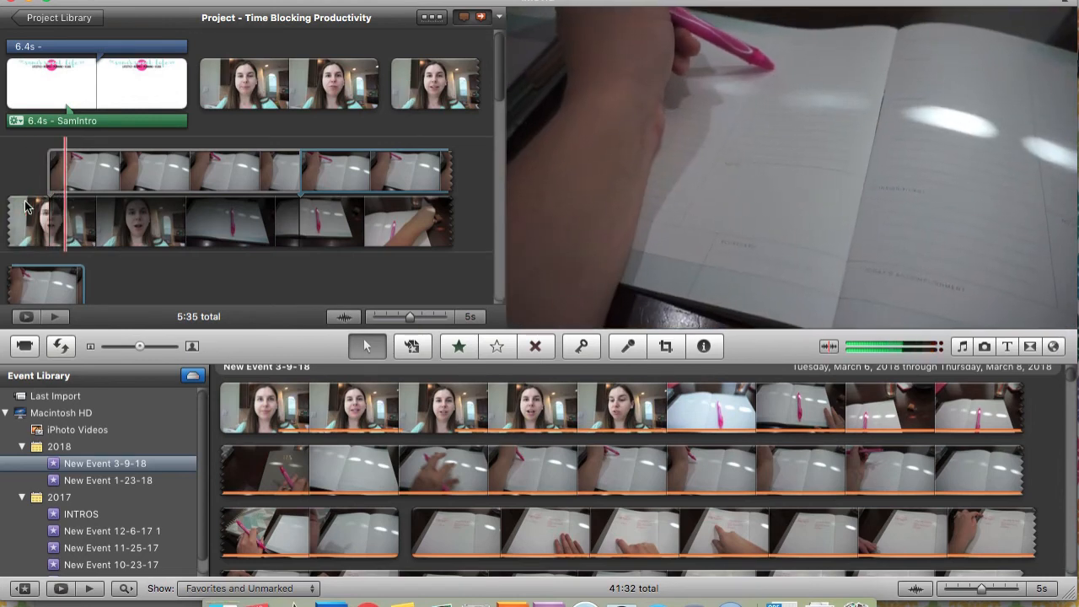
key("space")
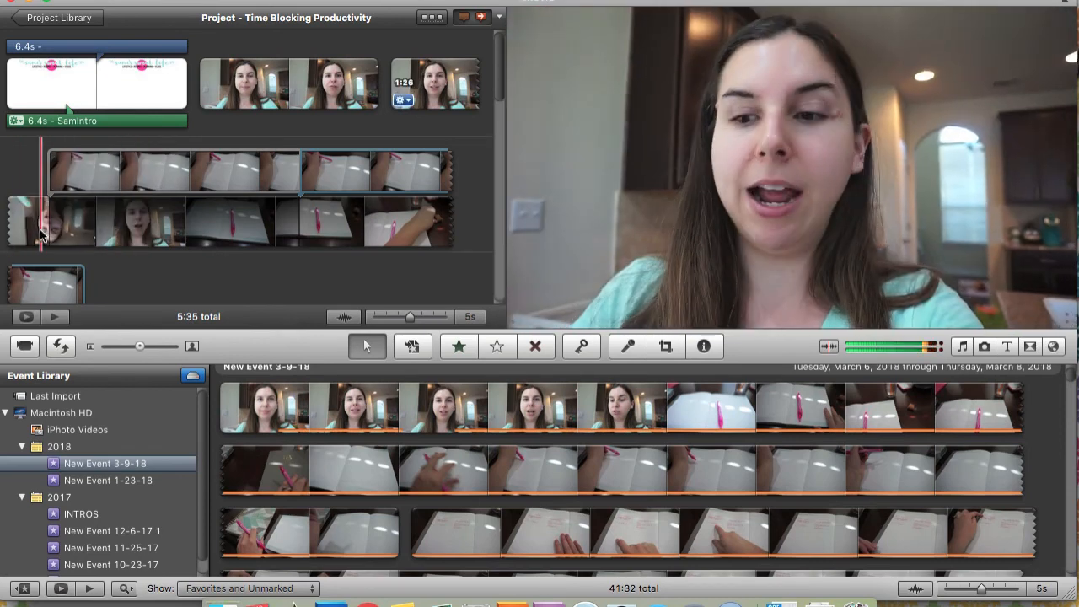
Set the cutaway clip's volume to 0% in its audio adjustments and play the section to check the sound
left_click(100, 164)
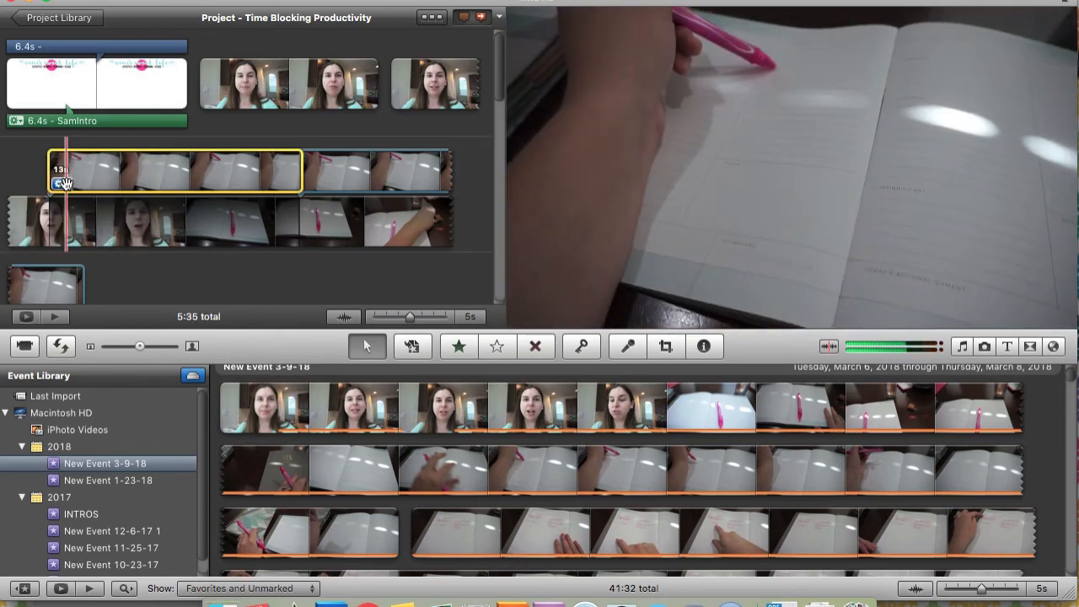
left_click(61, 183)
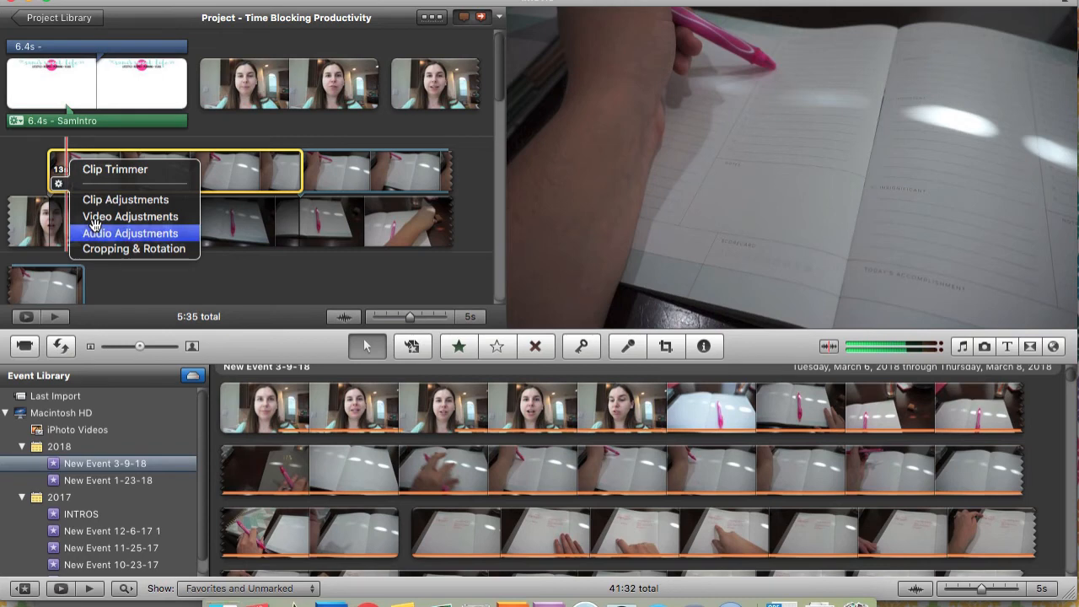
left_click(96, 231)
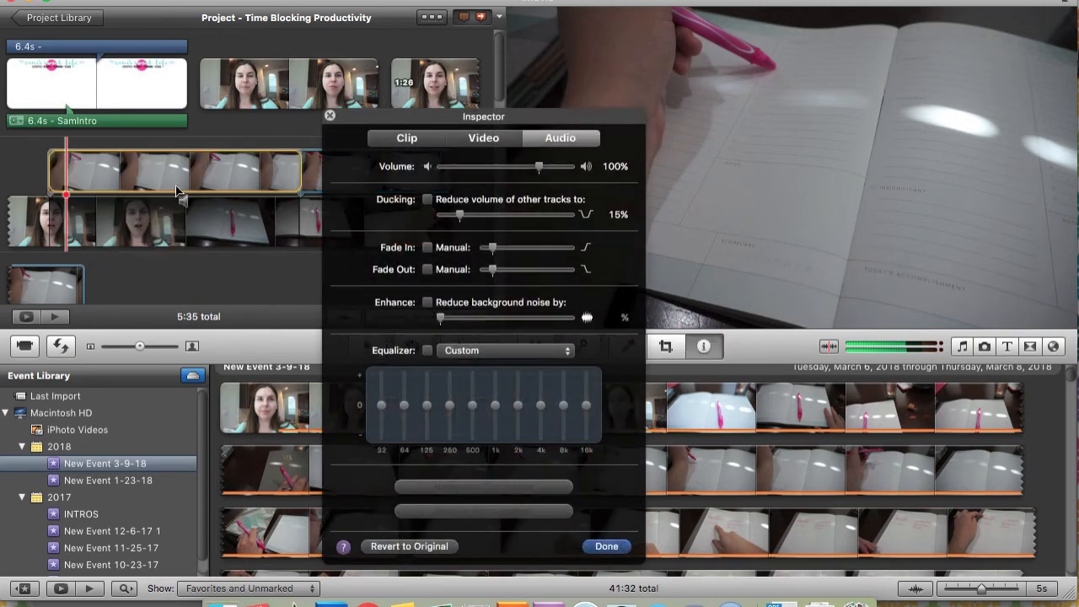
left_click_drag(538, 166, 387, 168)
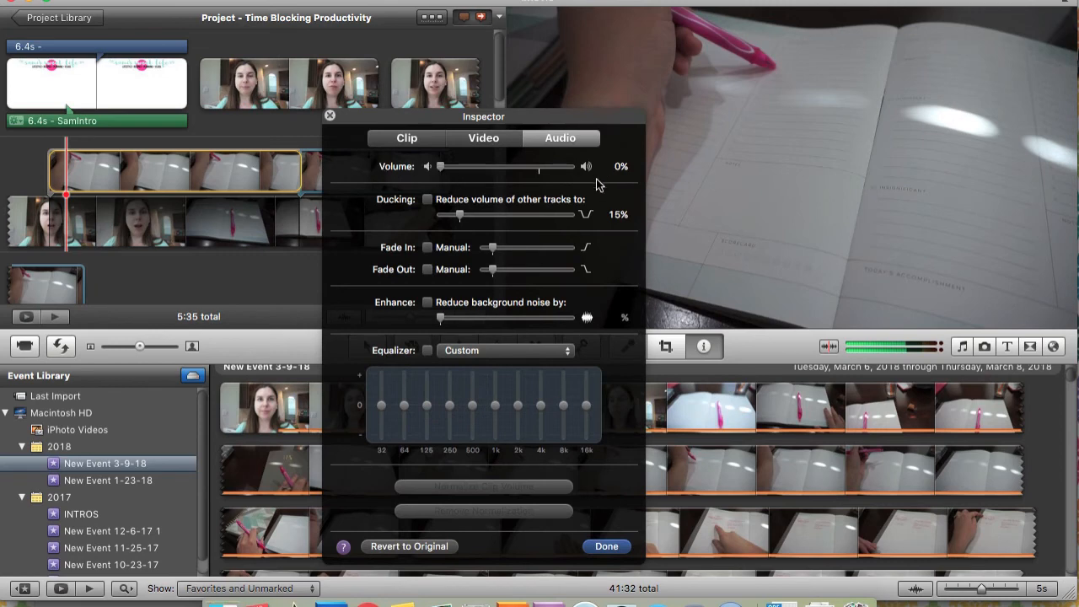
left_click(606, 546)
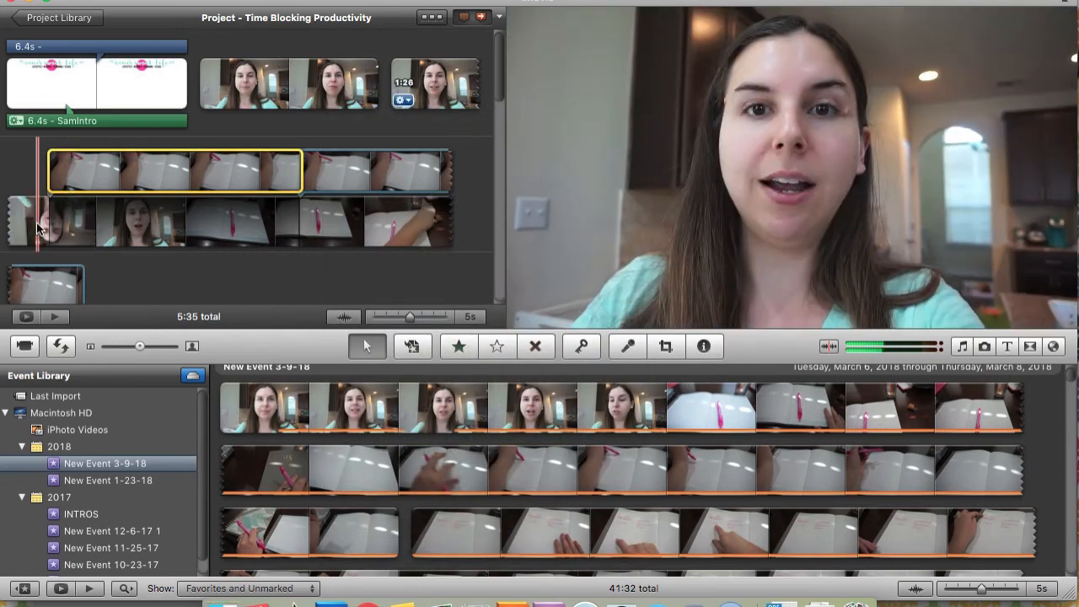
key("space")
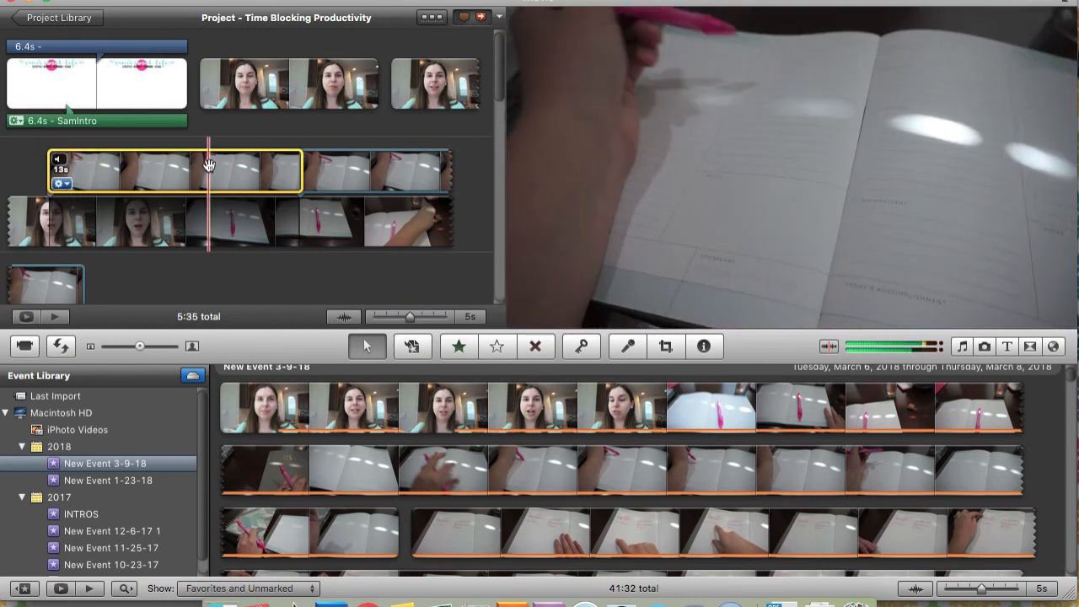
Delete the cutaway clip and the Picture in Picture clip from the project
key("Delete")
left_click(366, 173)
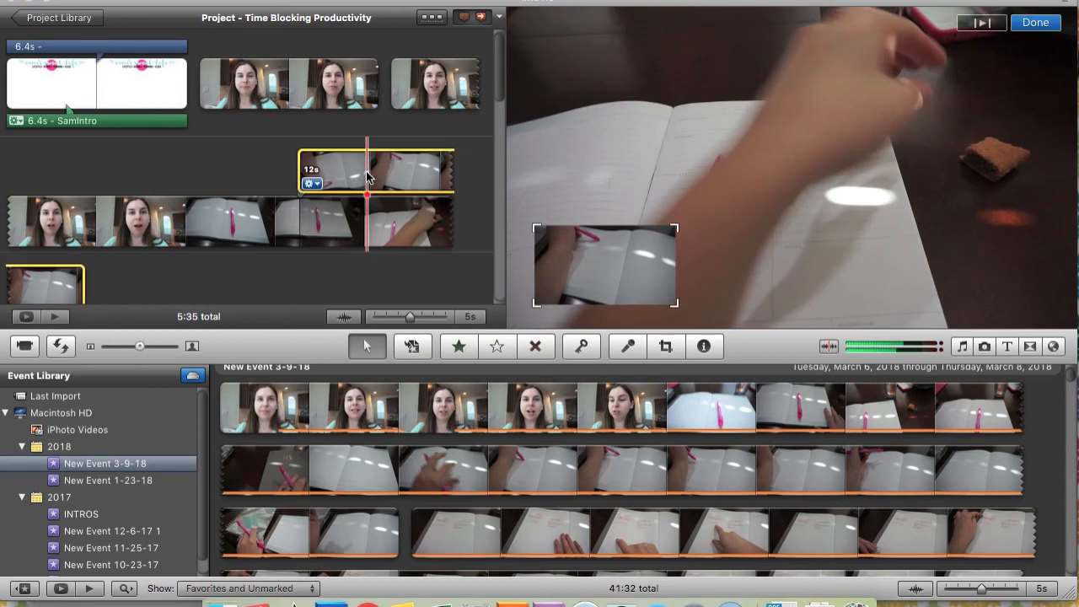
key("Delete")
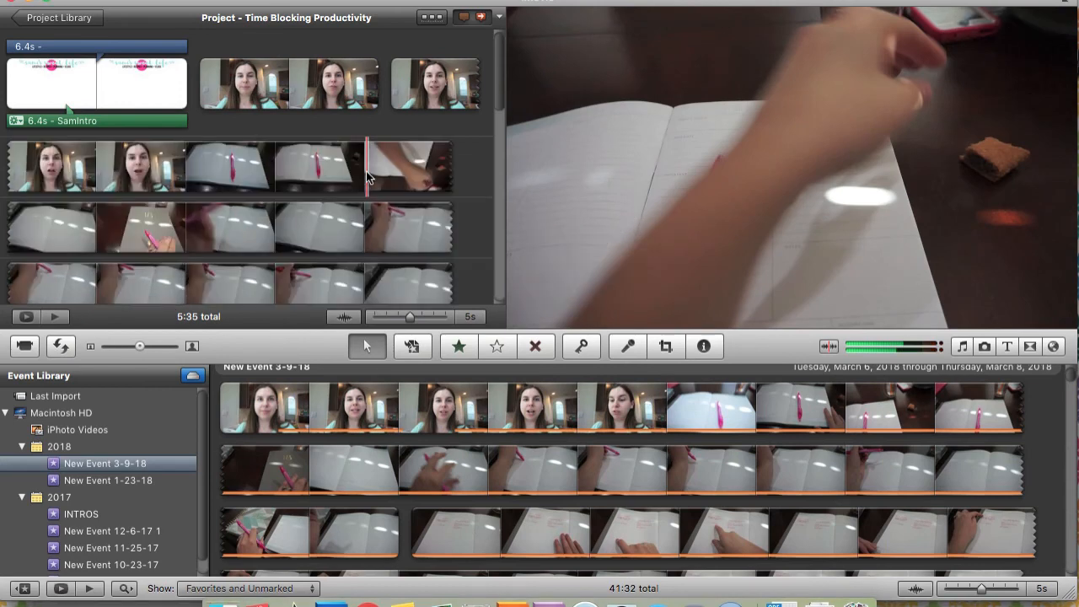
Examine the Export Movie size options and the available sharing destinations for the project without exporting it
scroll(367, 177, "down", 3)
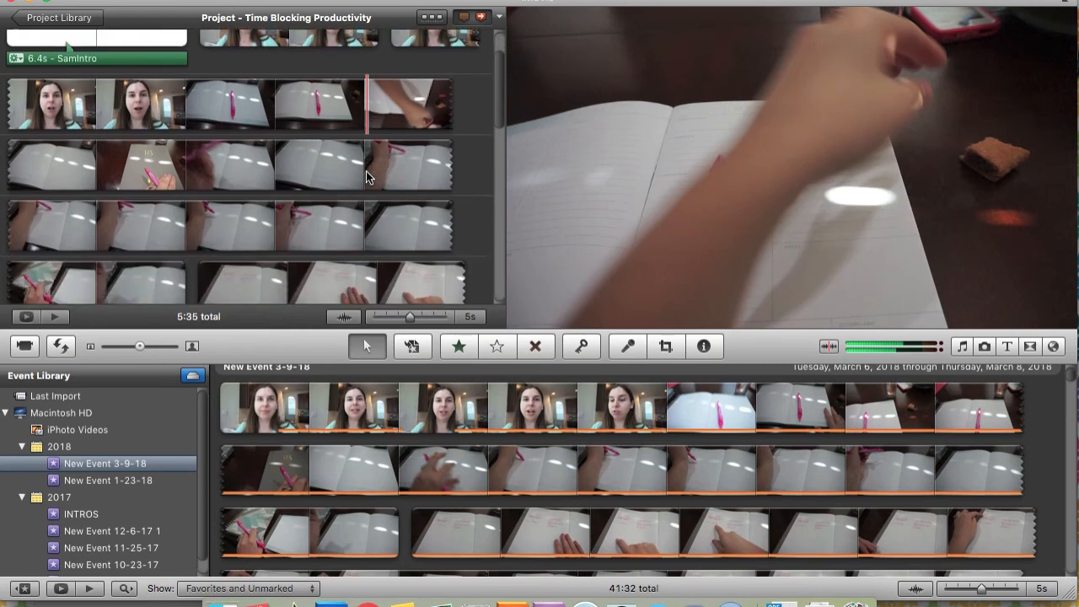
scroll(366, 173, "up", 3)
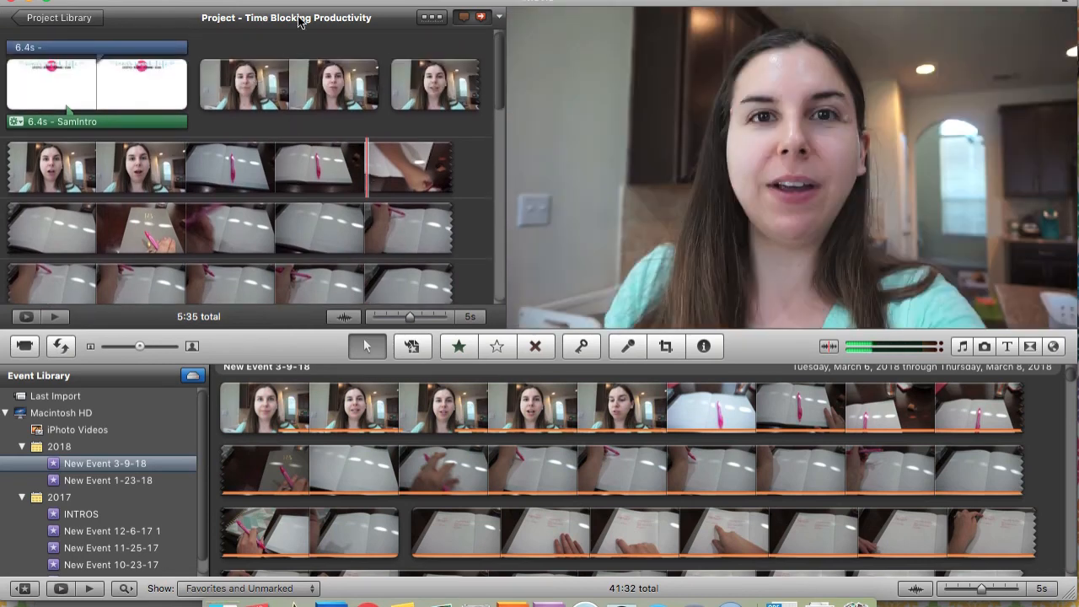
left_click(298, 1)
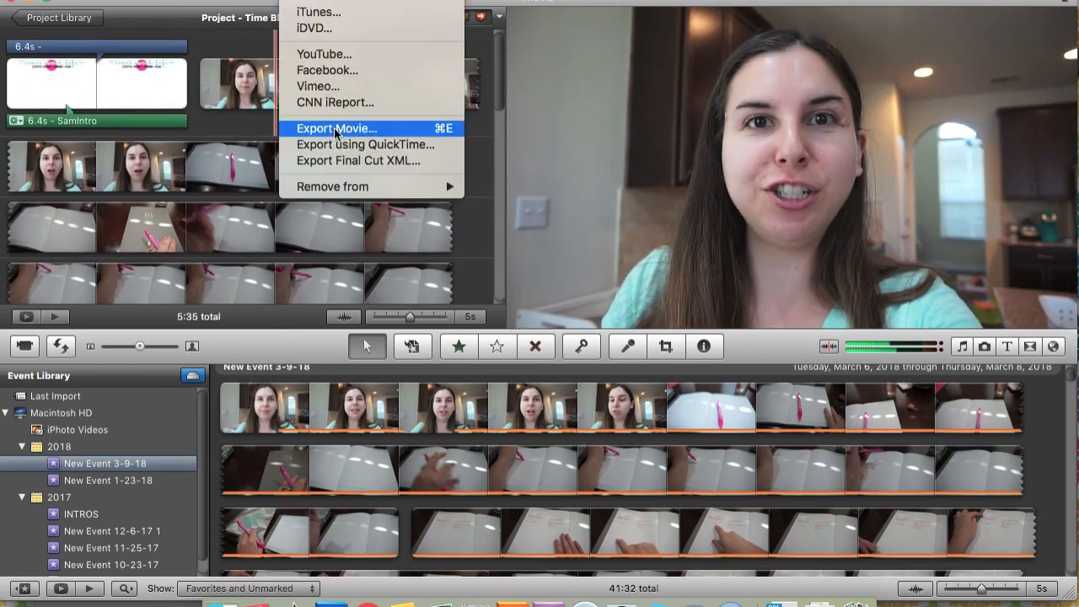
left_click(365, 130)
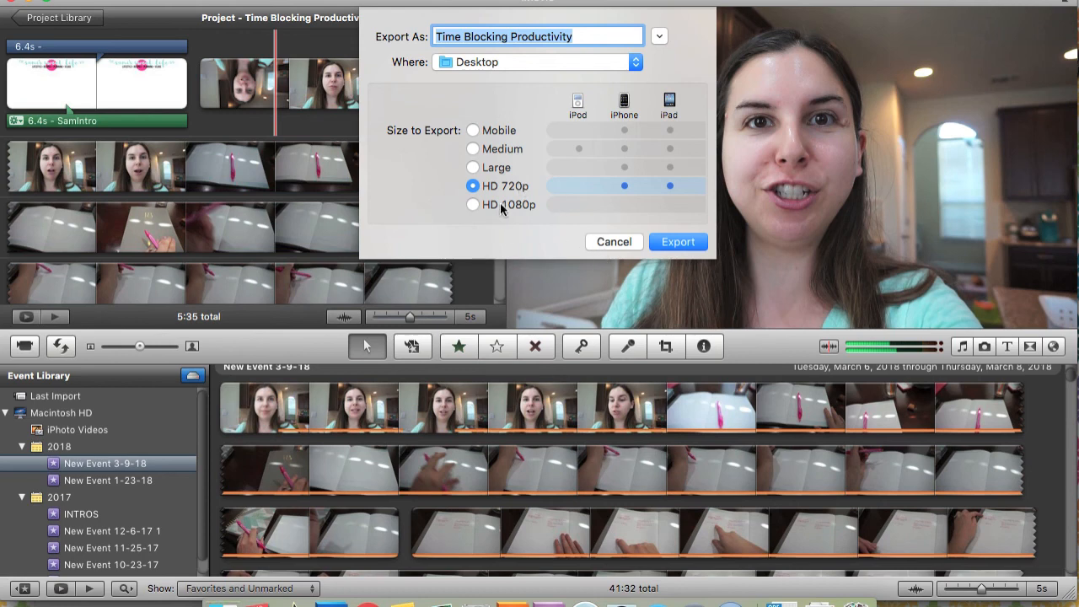
left_click(613, 242)
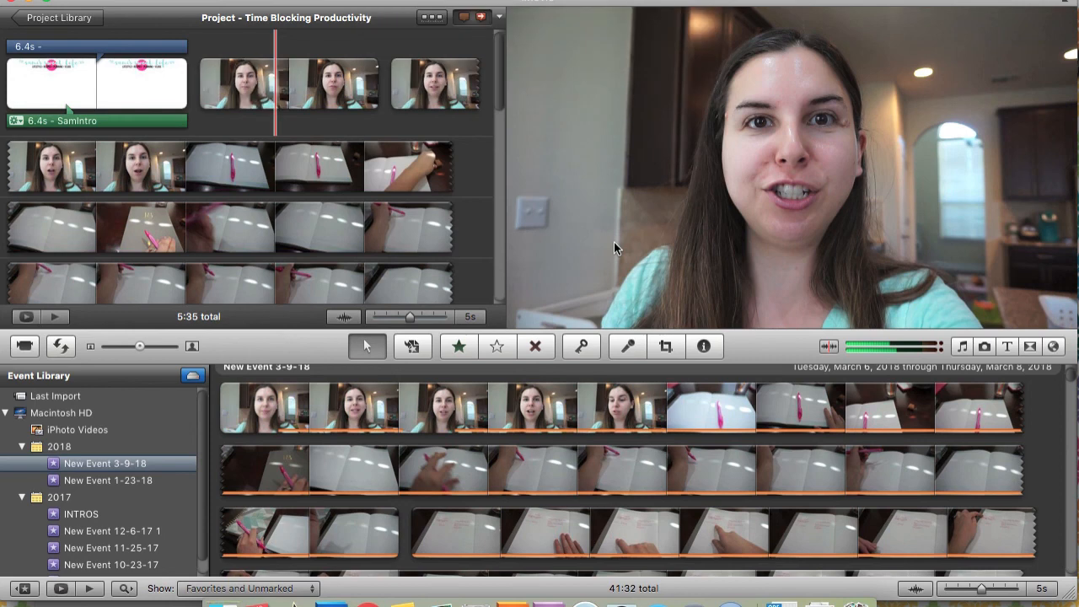
left_click(299, 1)
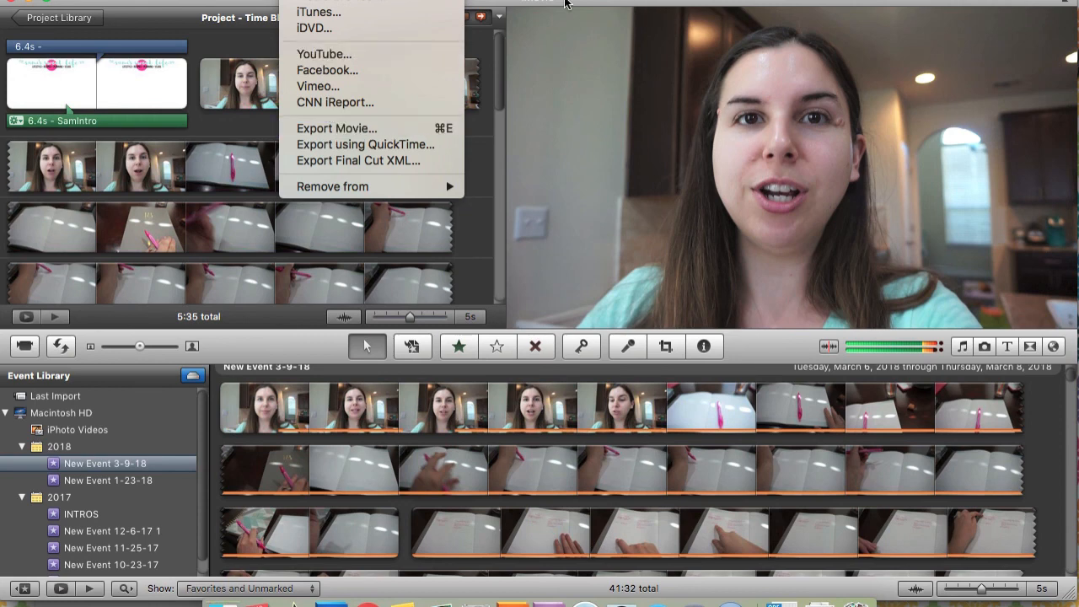
left_click(559, 3)
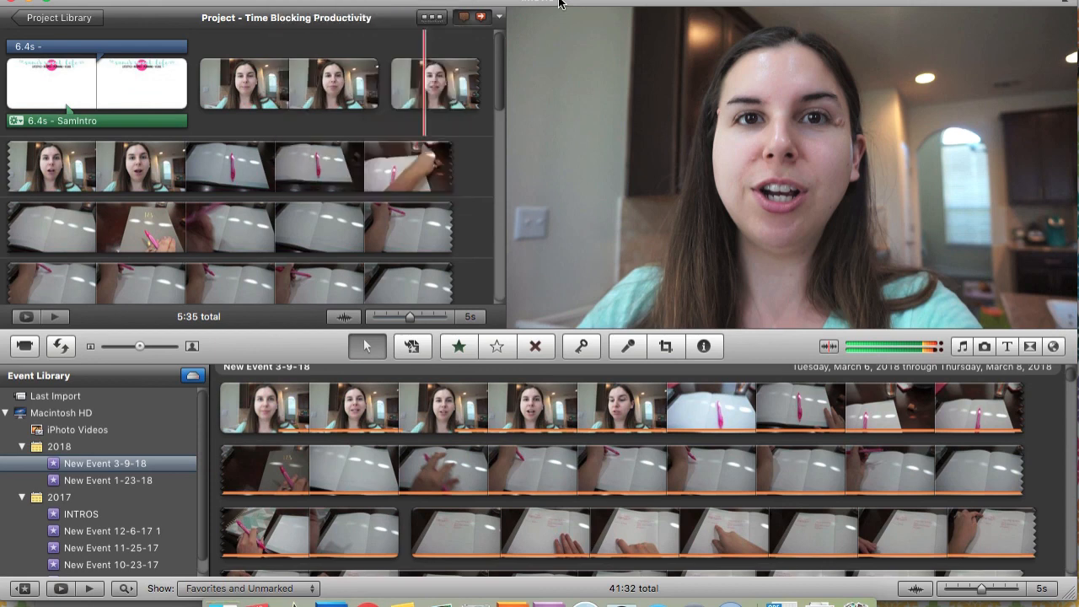